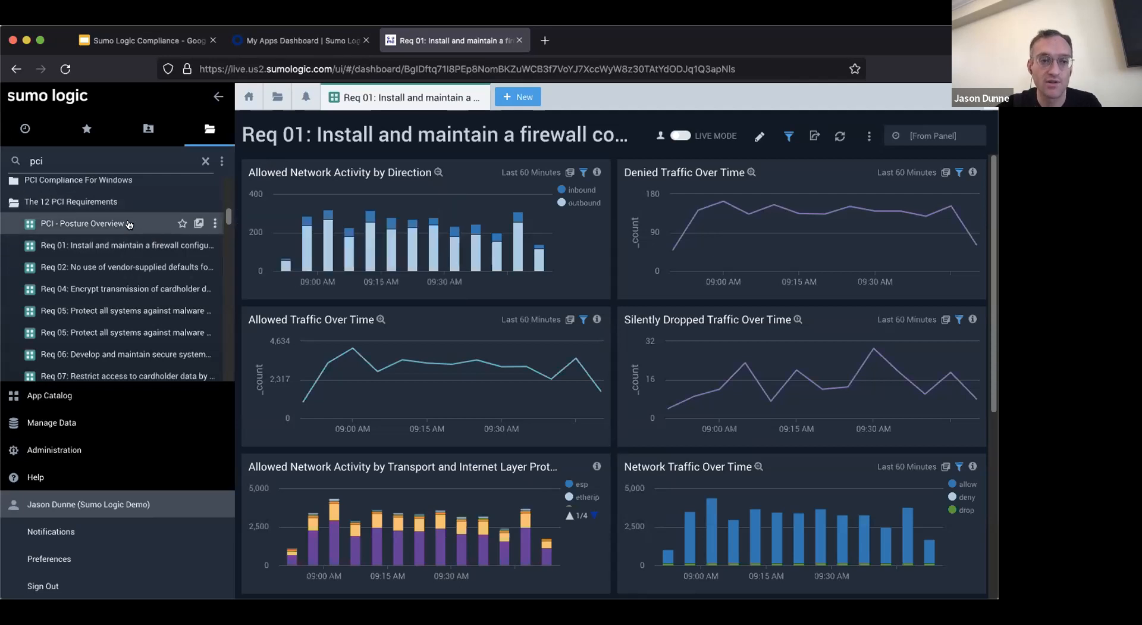
# Open the PCI - Posture Overview dashboard, and browse the Compliance and Security category of the App Catalog
pyautogui.click(107, 225)
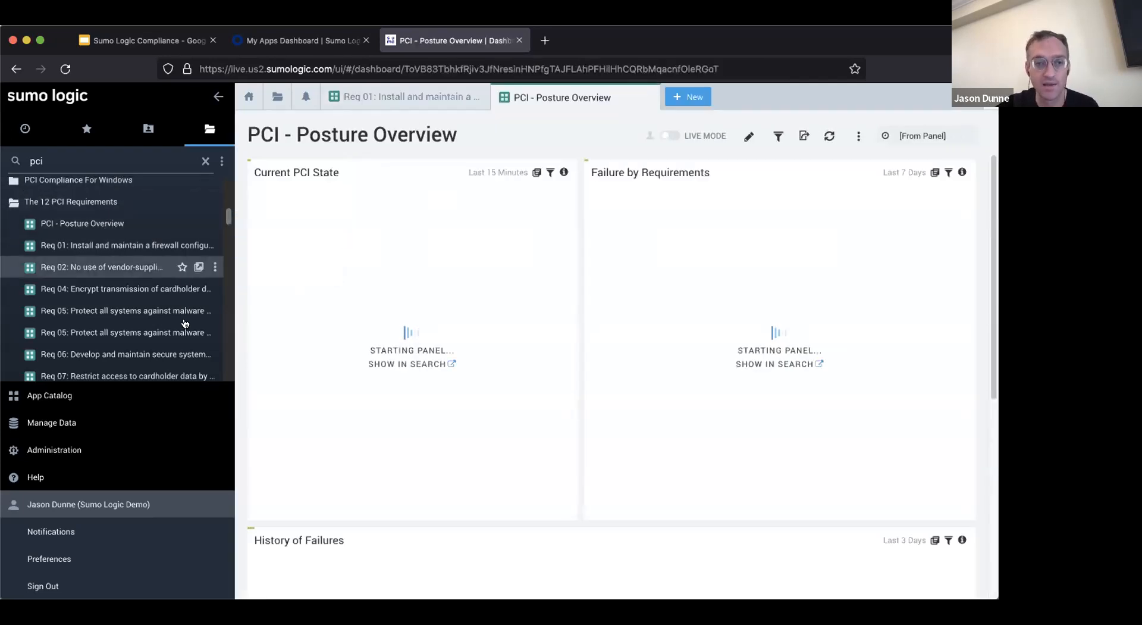
pyautogui.click(141, 396)
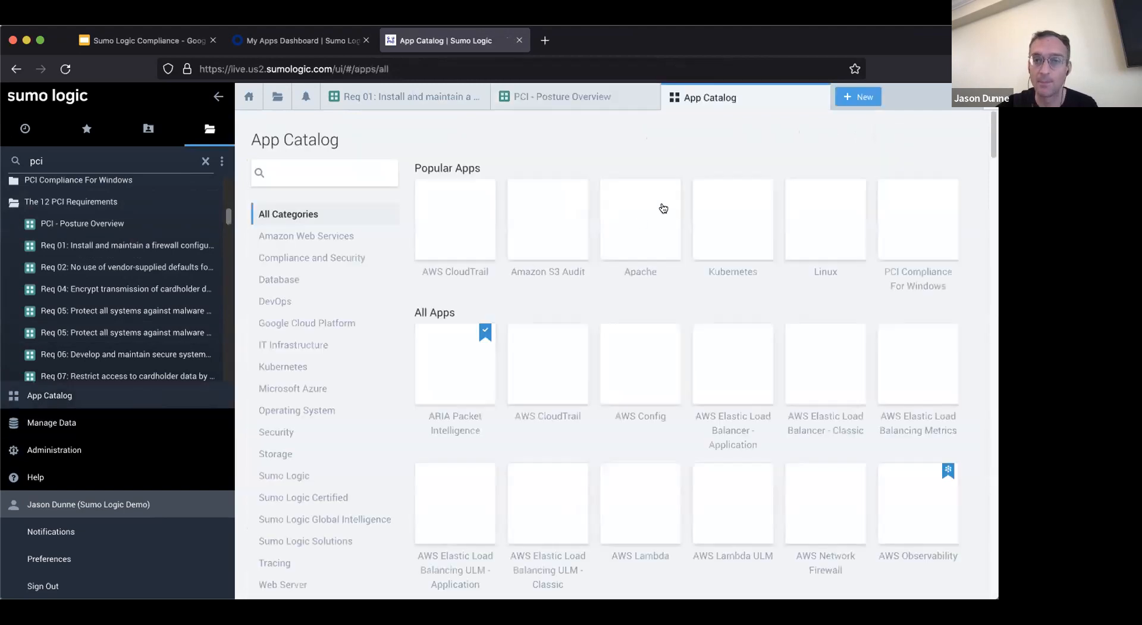
pyautogui.click(331, 258)
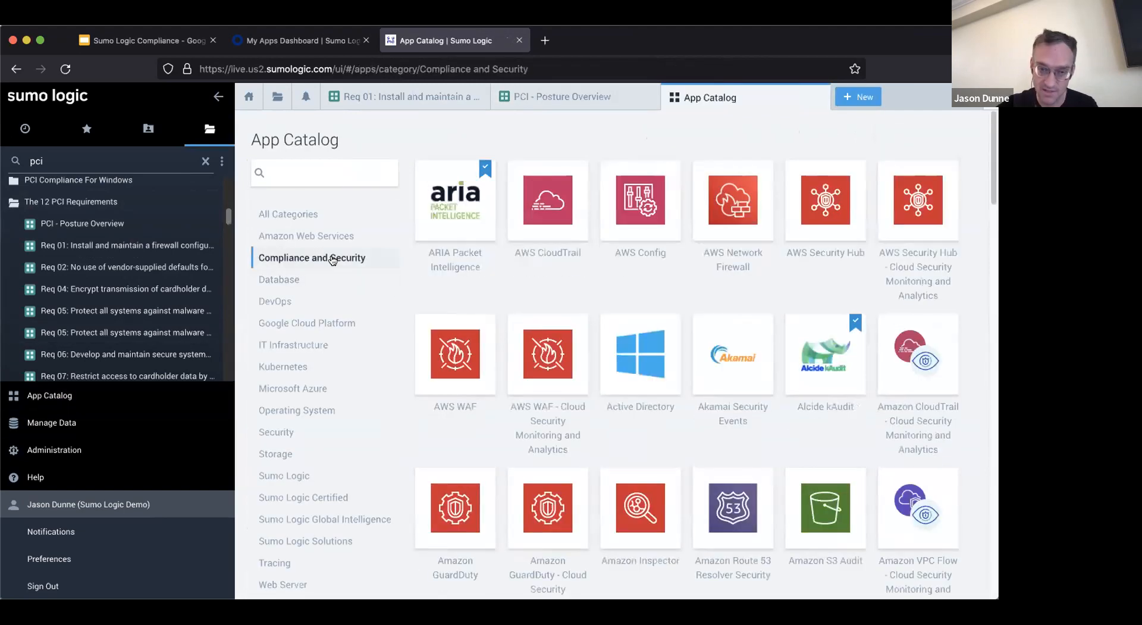
pyautogui.scroll(-10, 486, 308)
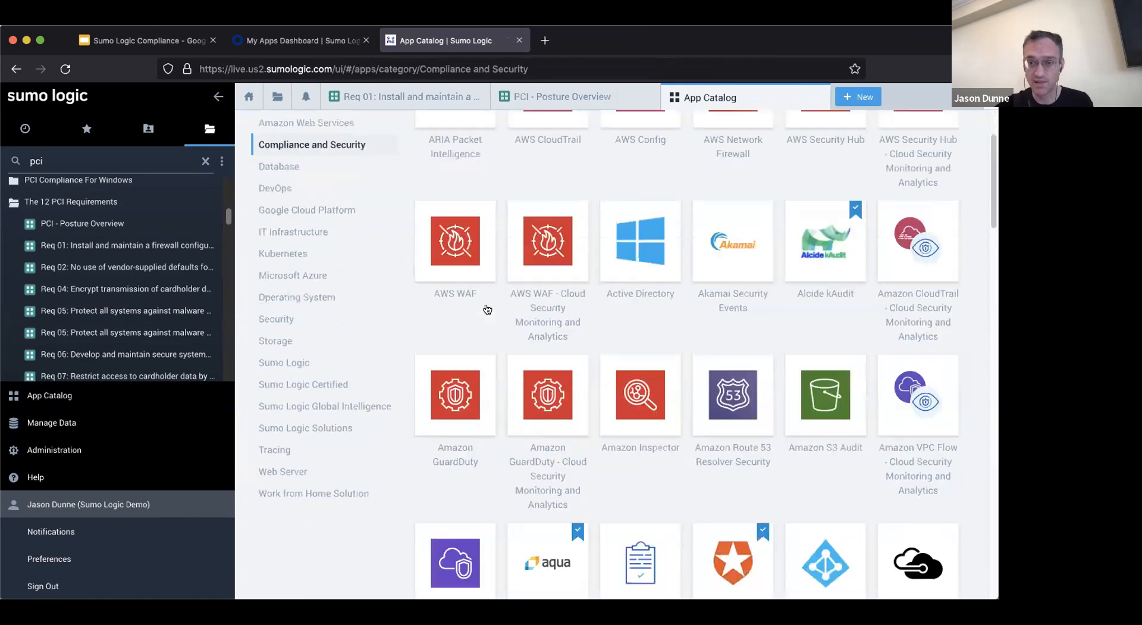
pyautogui.scroll(-5, 487, 308)
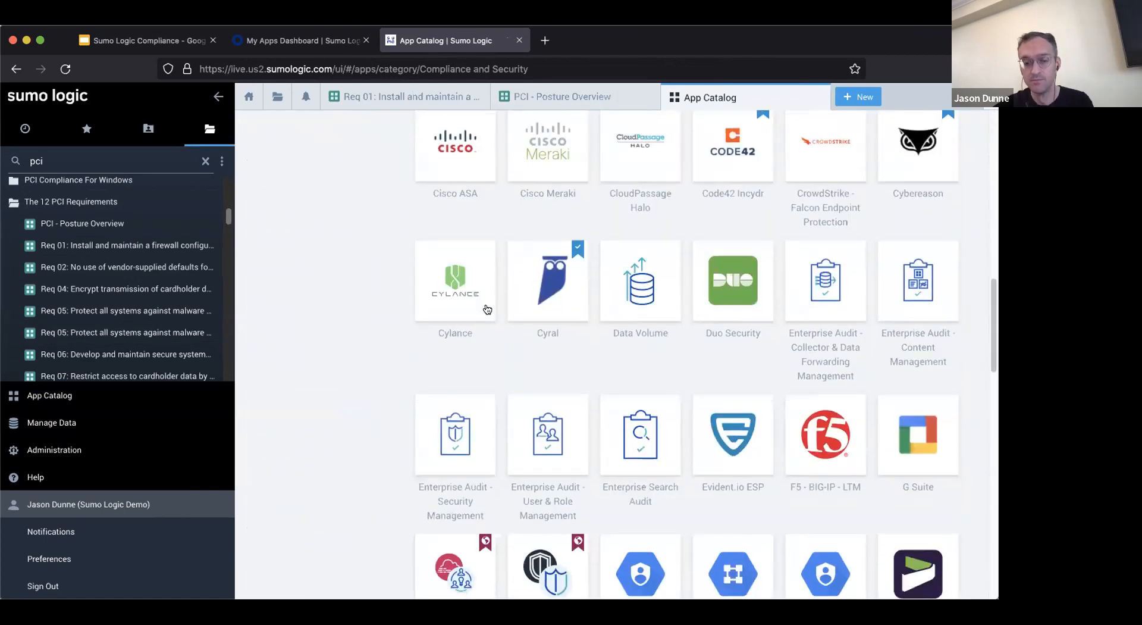
# Search the App Catalog for "pci"
pyautogui.hotkey('ctrl', 'f')
pyautogui.write('pci')
pyautogui.scroll(15, 450, 188)
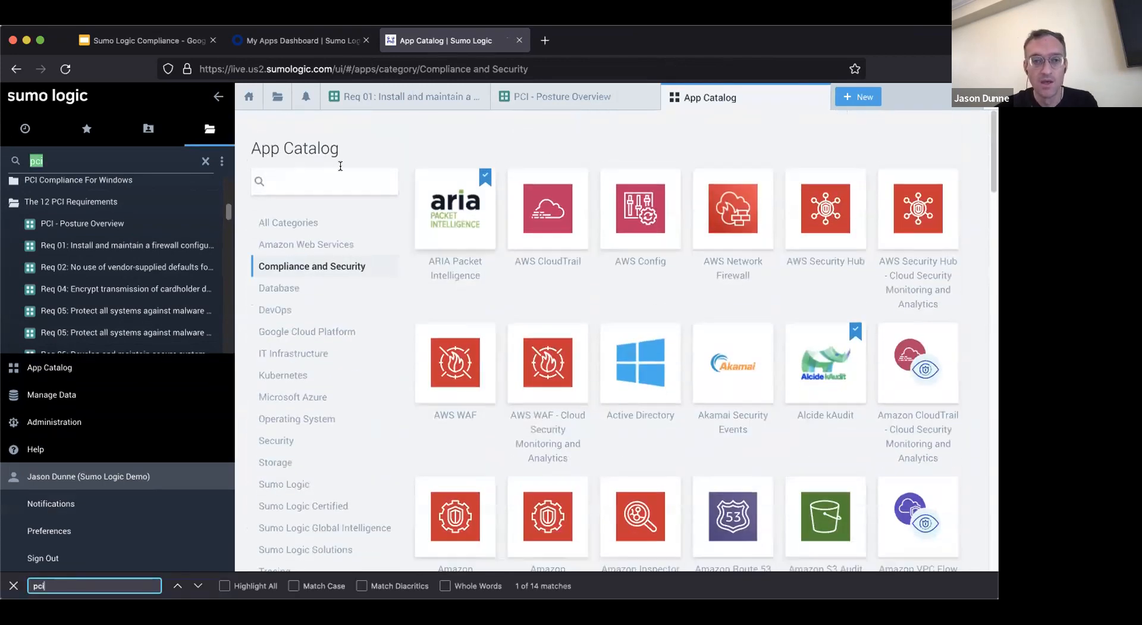
pyautogui.click(321, 172)
pyautogui.write('pci')
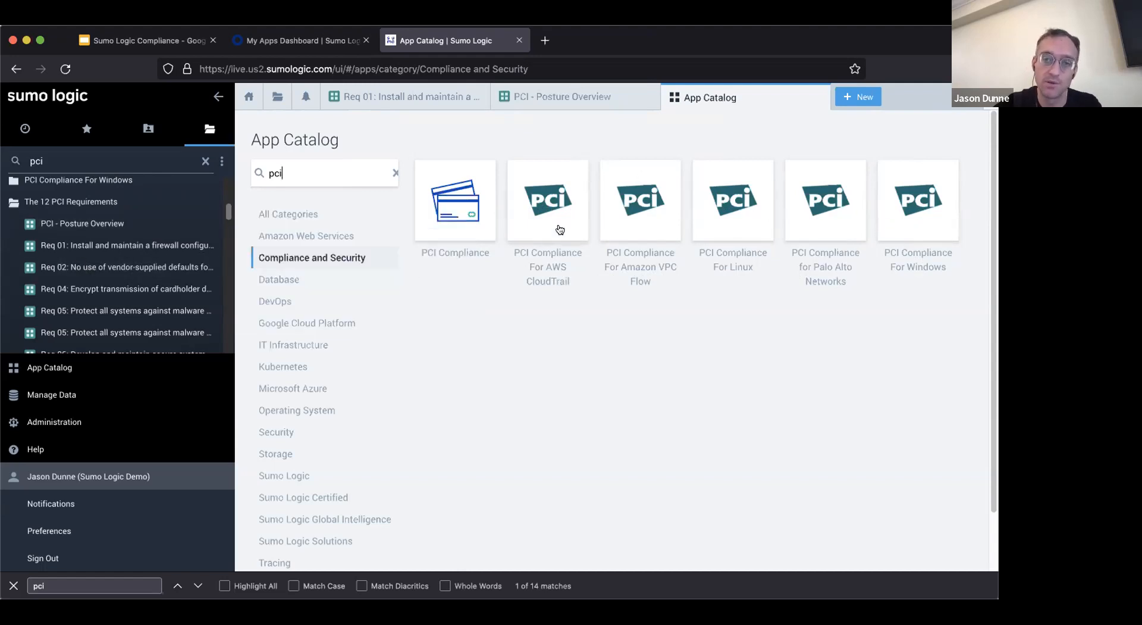
# Start adding the PCI Compliance For AWS CloudTrail app to the library and look through source categories matching "cloudtrail"
pyautogui.click(547, 200)
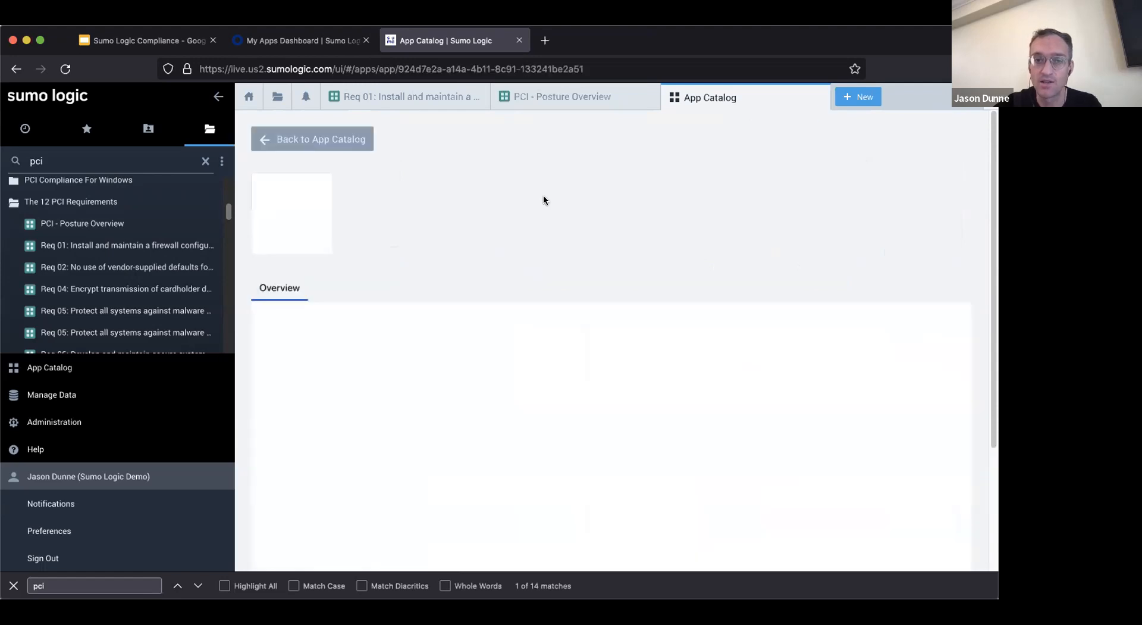
pyautogui.click(403, 269)
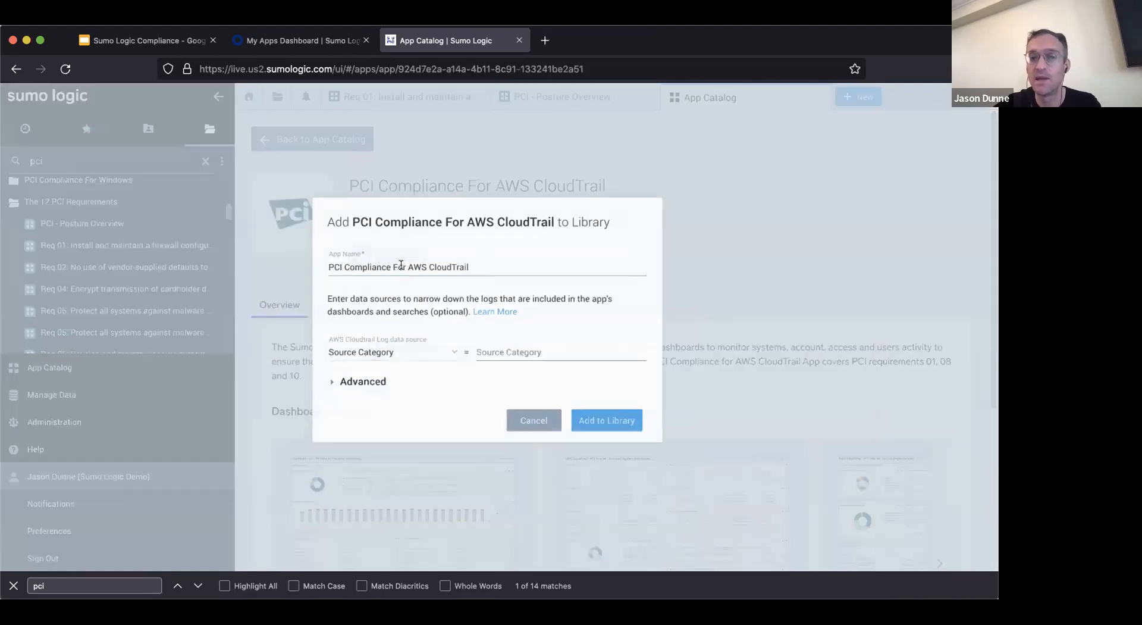
pyautogui.click(524, 363)
pyautogui.write('d')
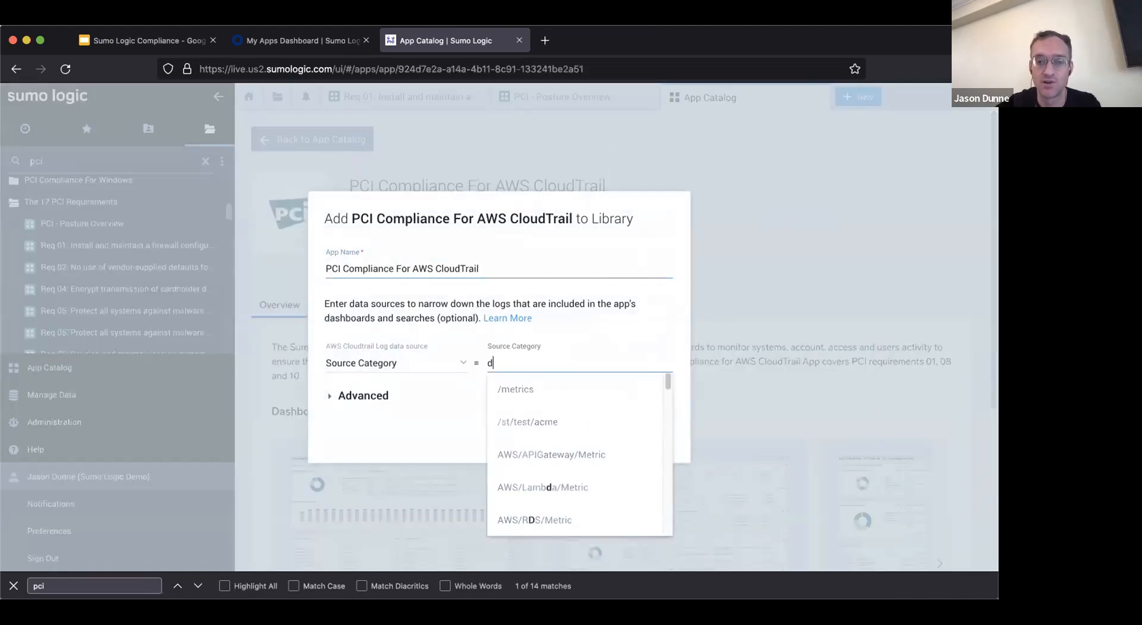
pyautogui.press('BackSpace')
pyautogui.write('cloudtrail')
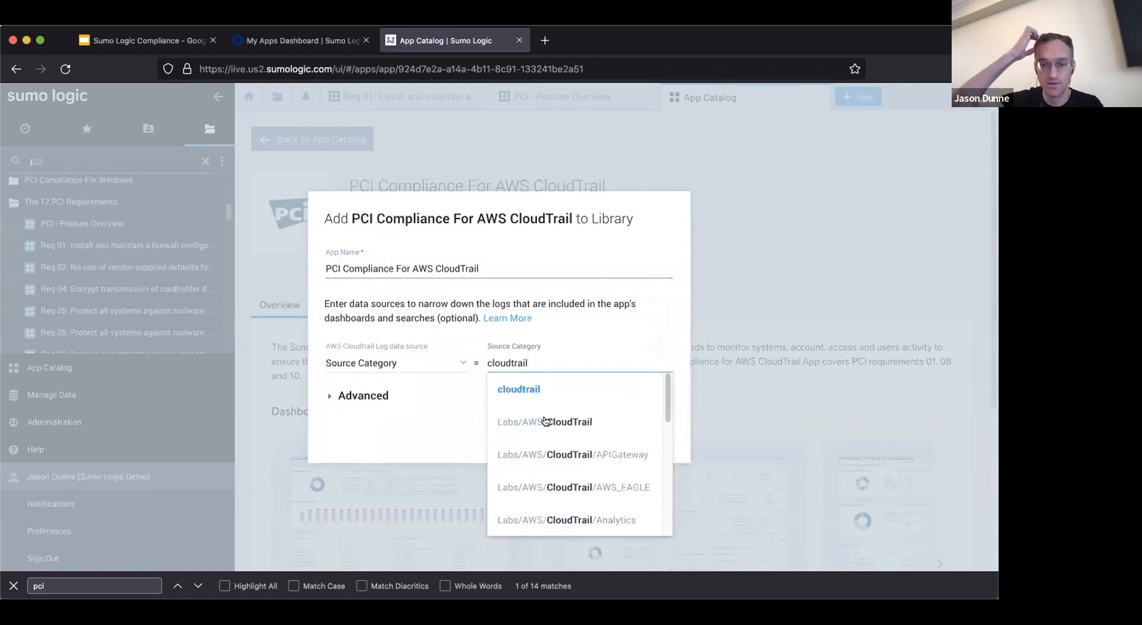
pyautogui.scroll(-8, 545, 420)
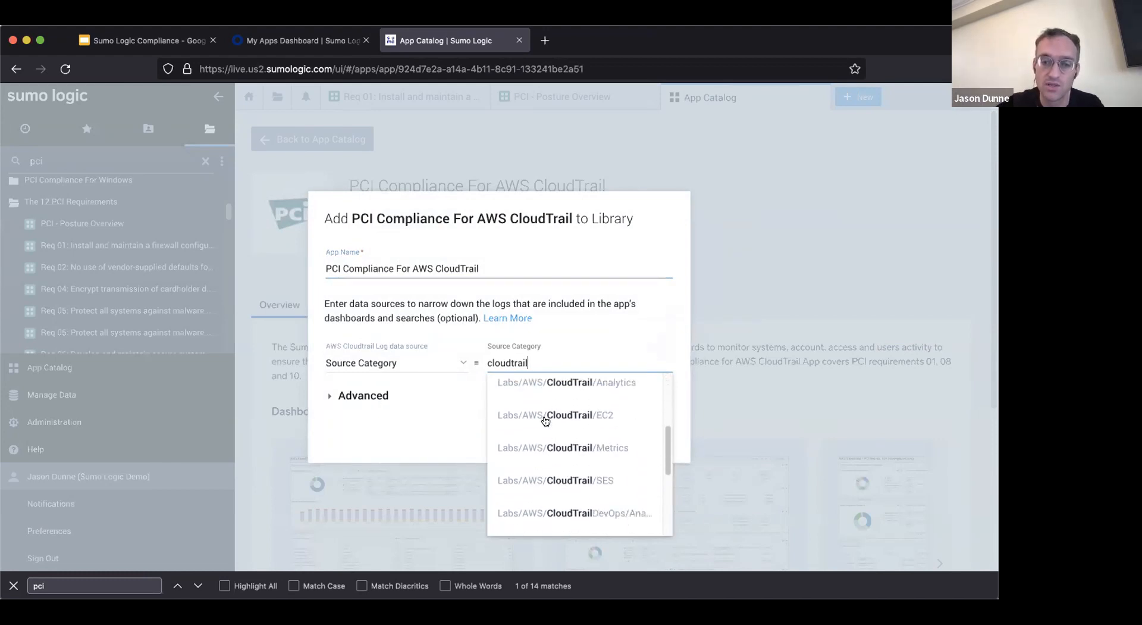
pyautogui.scroll(8, 546, 421)
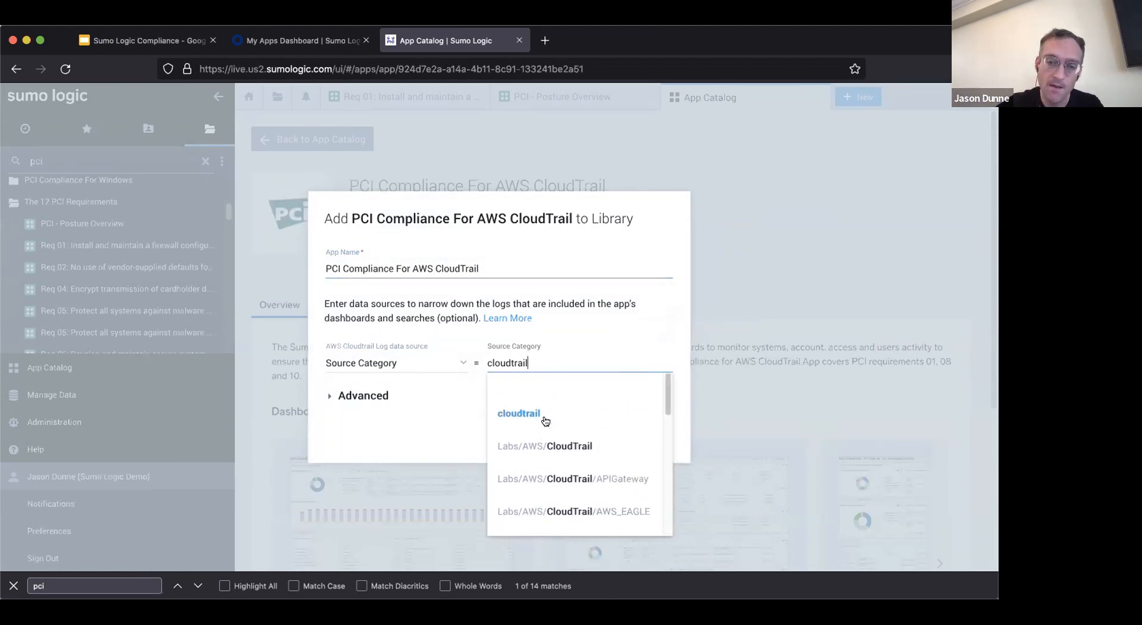
# Enter Labs/AWS/Cloudtrail* as the app's source category, but cancel adding it to the library and close the App Catalog
pyautogui.press('super+a')
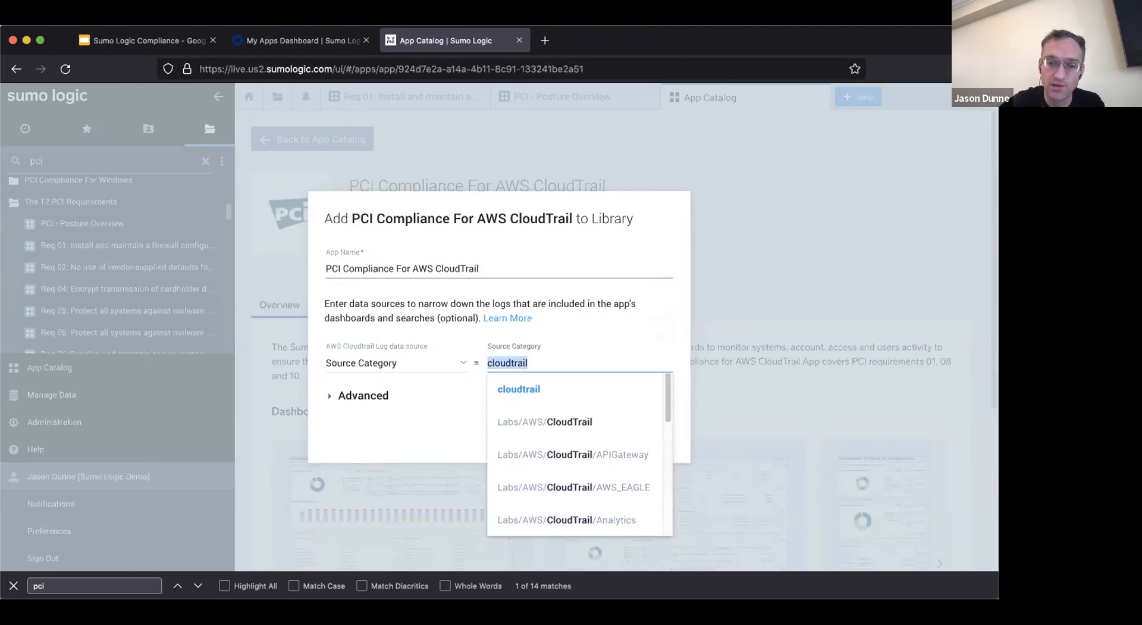
pyautogui.write('Labs/AWS/Cloudtrail')
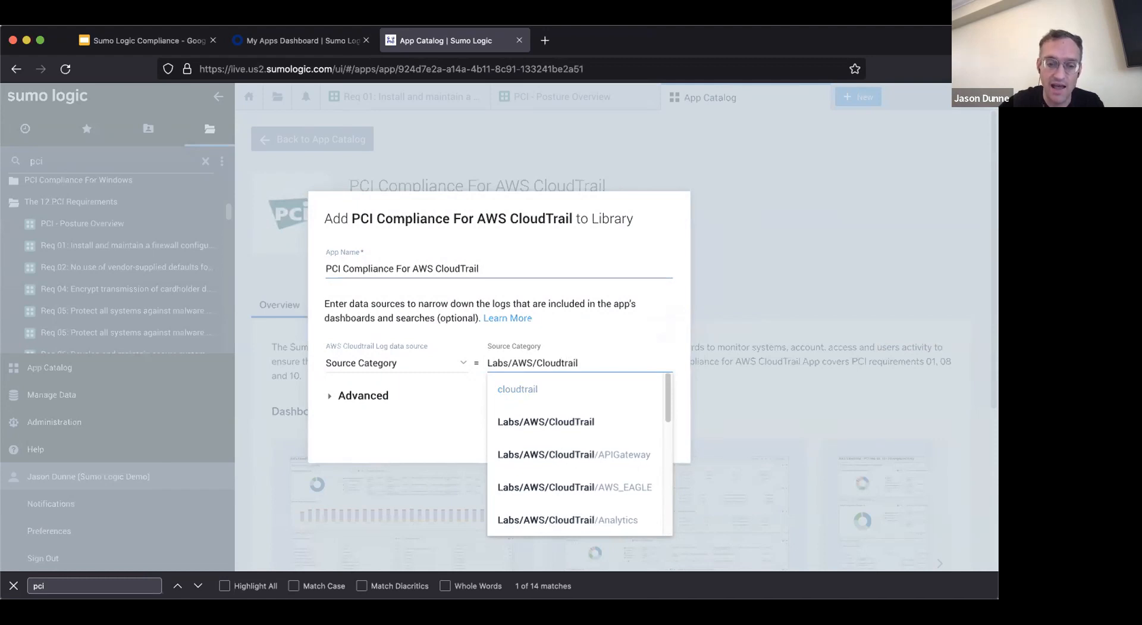
pyautogui.write('*')
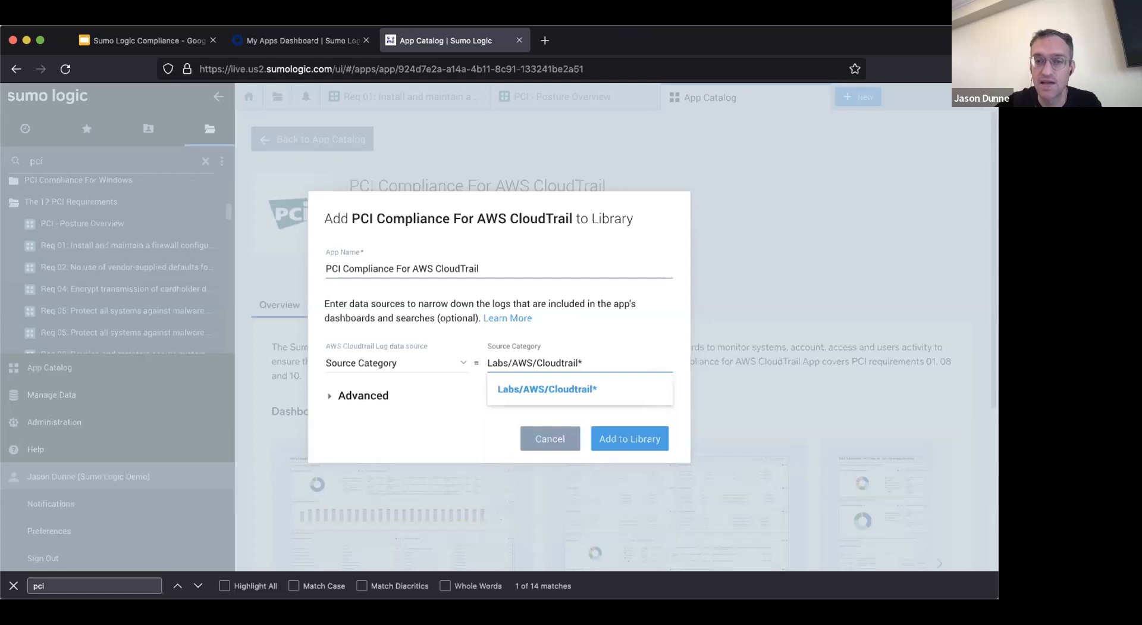
pyautogui.click(526, 442)
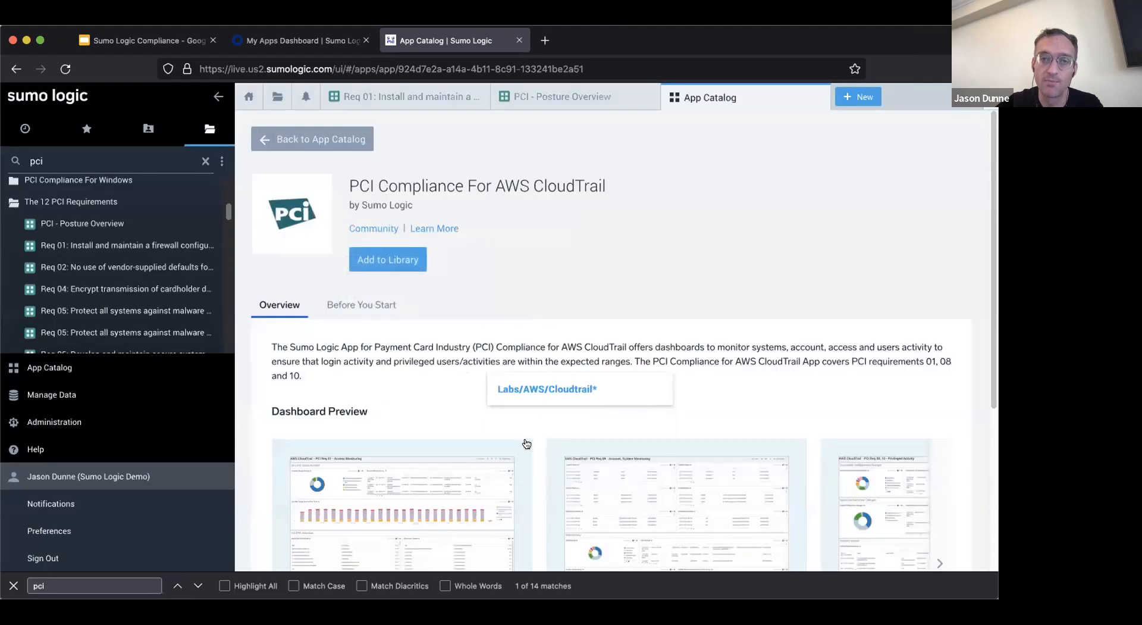
pyautogui.click(814, 98)
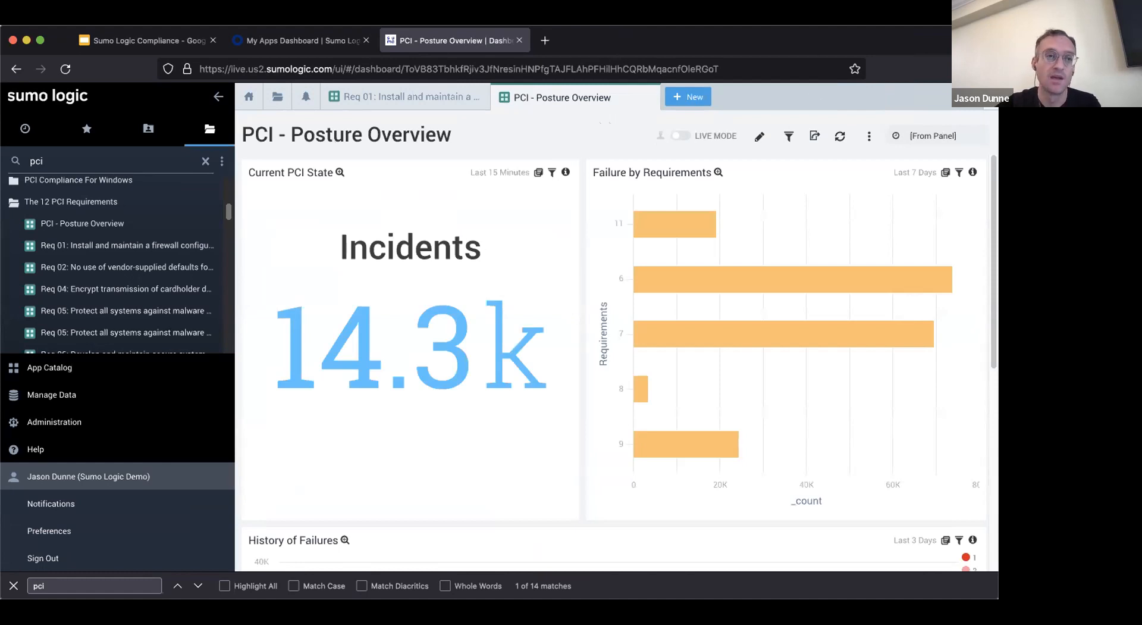
# Examine the Current PCI State, Failure by Requirements and History of Failures panels of the posture overview, and close that dashboard
pyautogui.scroll(-3, 553, 439)
pyautogui.scroll(3, 553, 439)
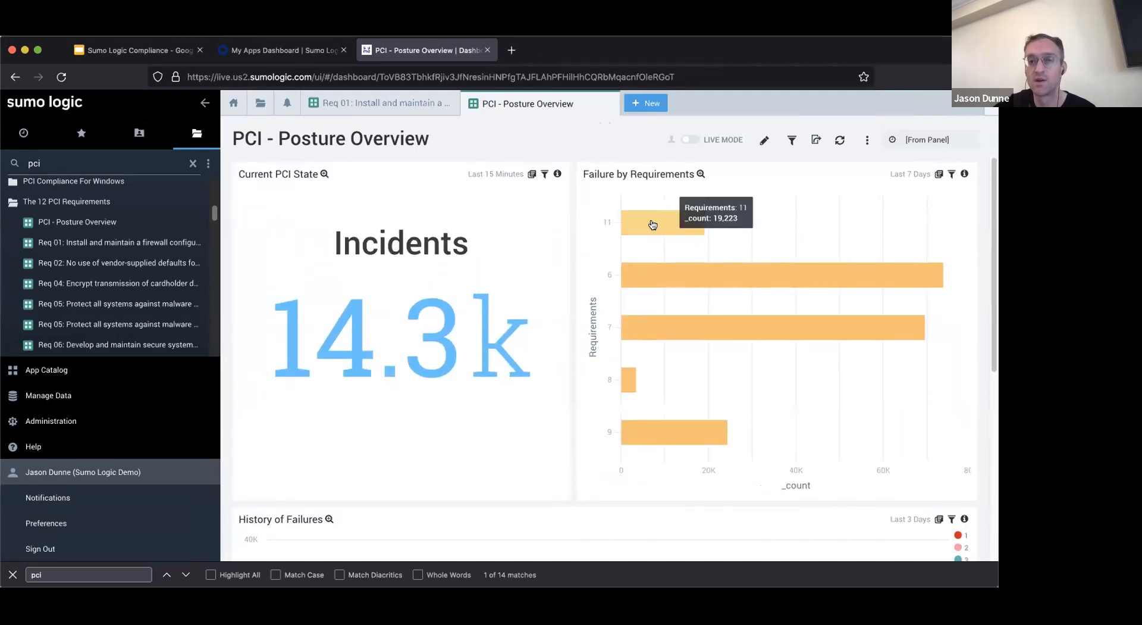
pyautogui.moveTo(669, 274)
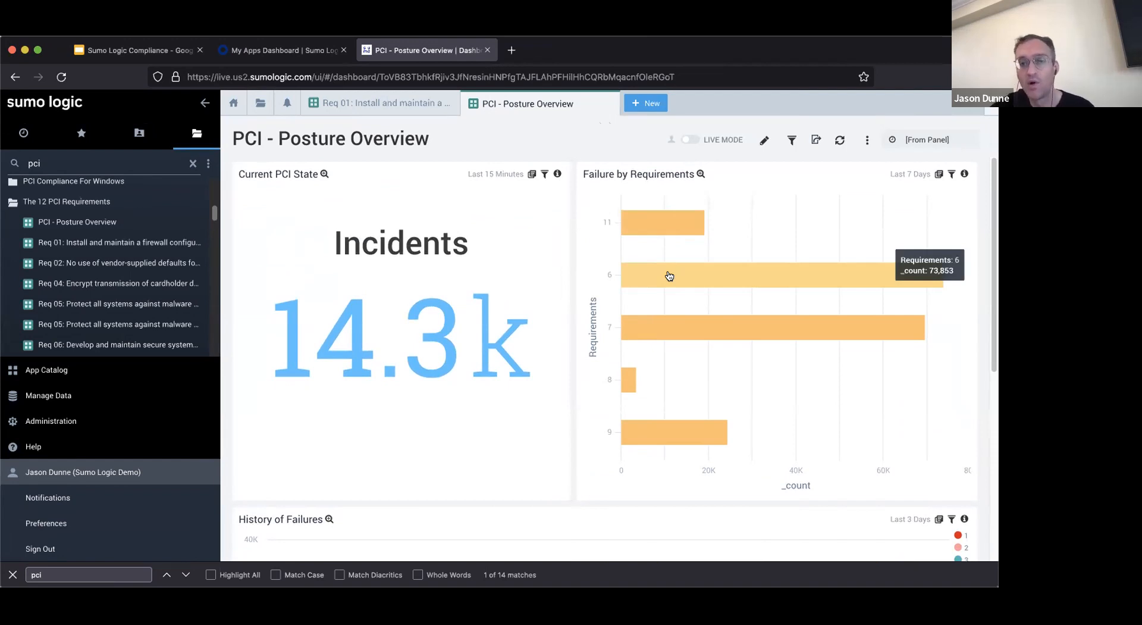
pyautogui.moveTo(658, 323)
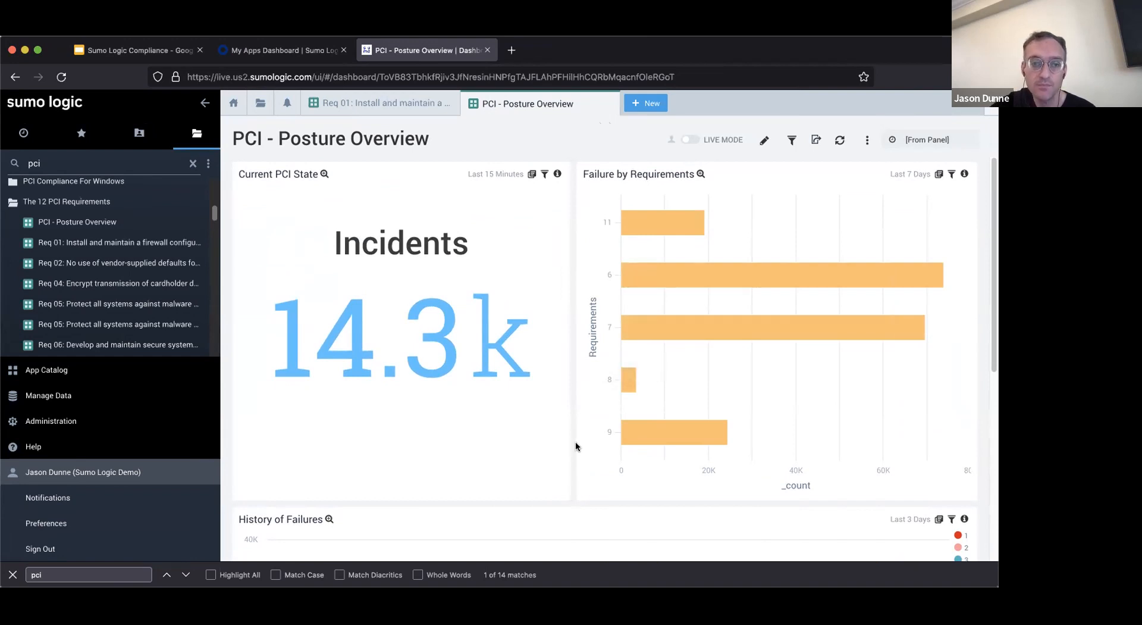
pyautogui.scroll(-5, 576, 446)
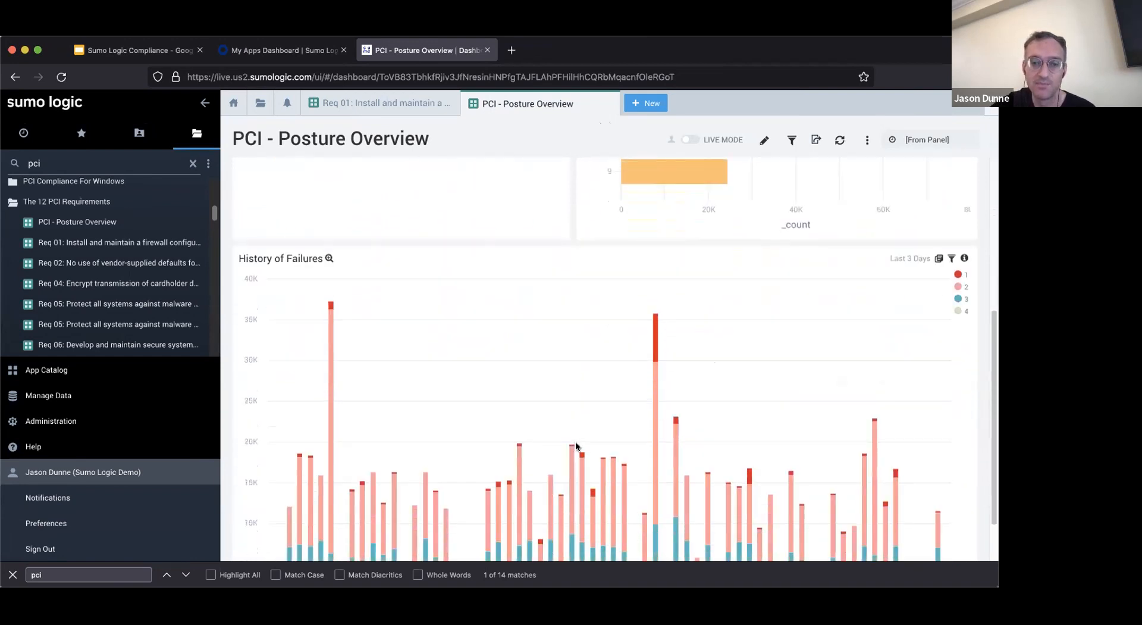
pyautogui.scroll(5, 576, 446)
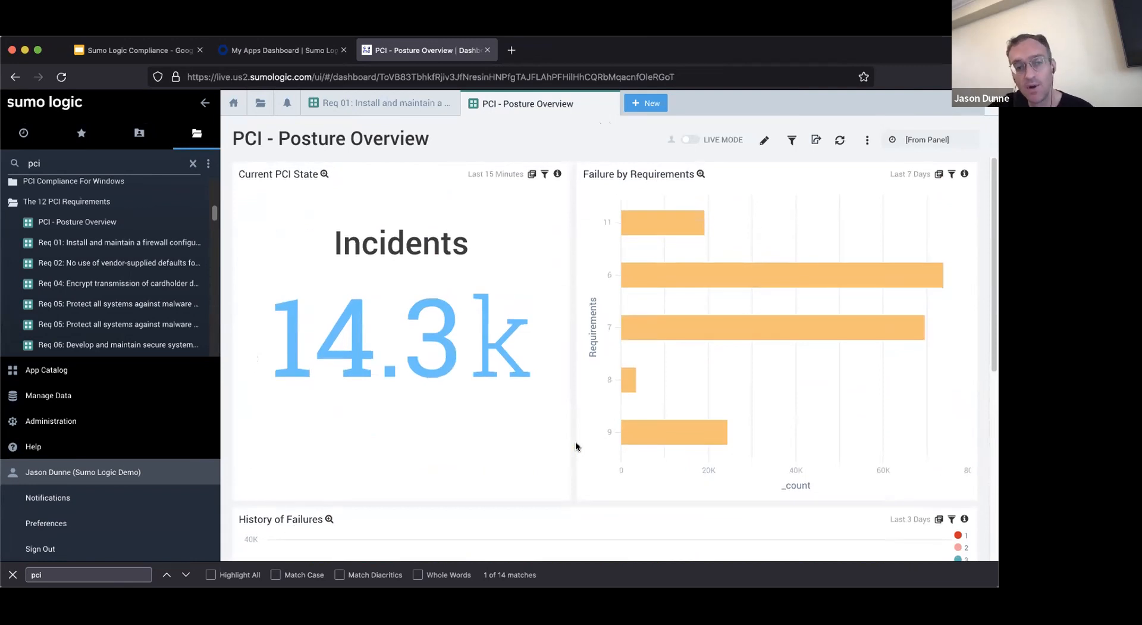
pyautogui.scroll(-6, 575, 447)
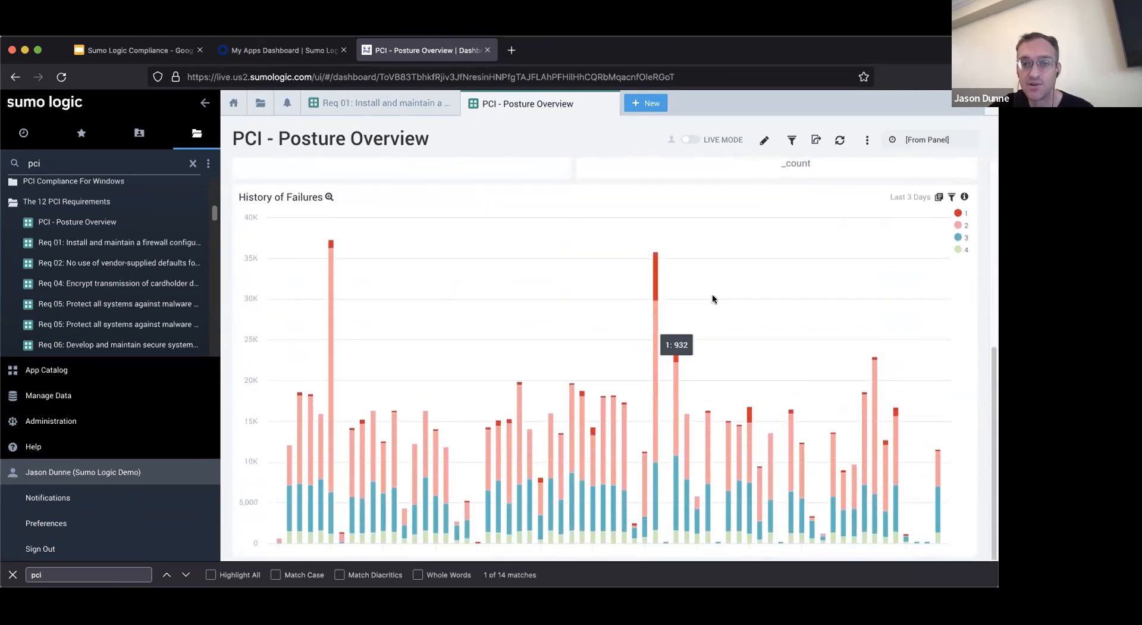
pyautogui.scroll(6, 584, 283)
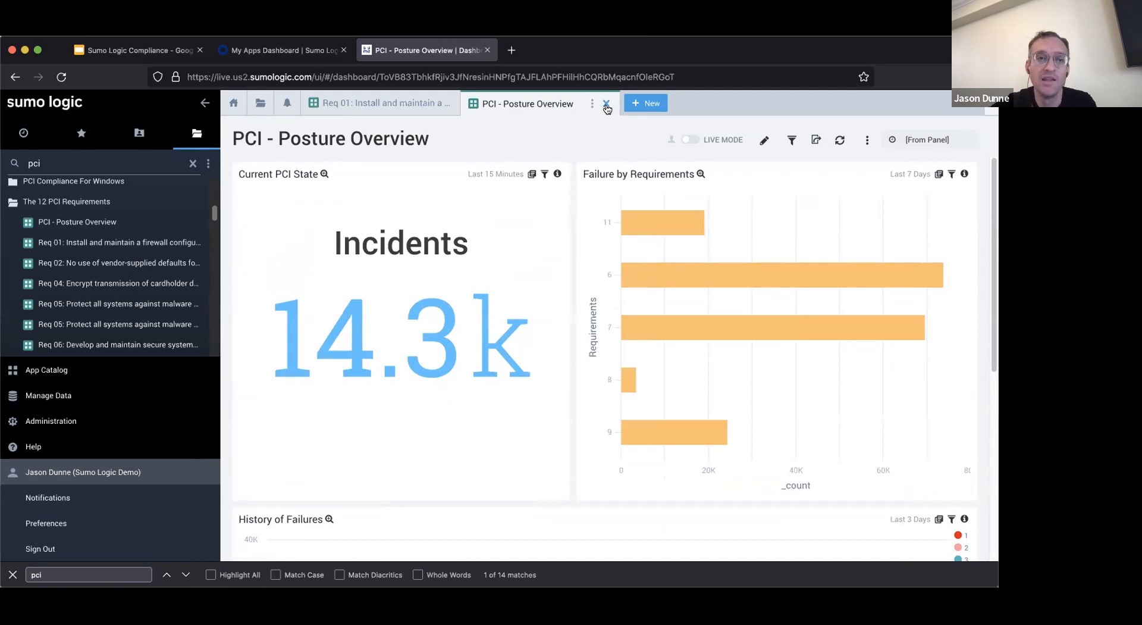
pyautogui.click(606, 105)
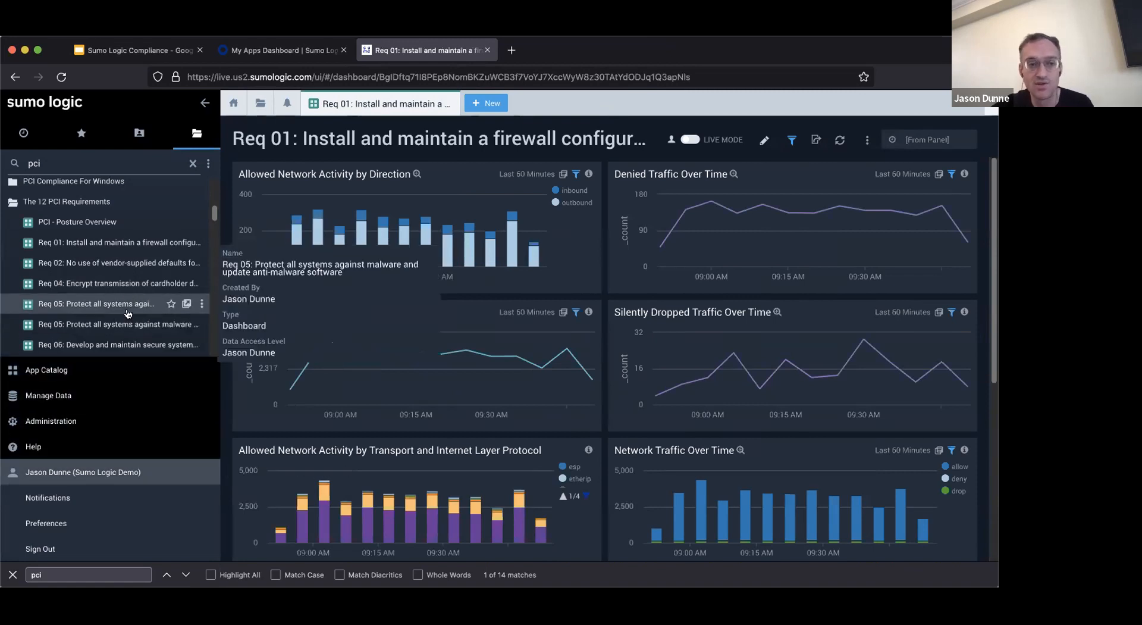
# Examine the network traffic charts and top IP tables of the Req 01 firewall dashboard at full width, and close it
pyautogui.moveTo(116, 269)
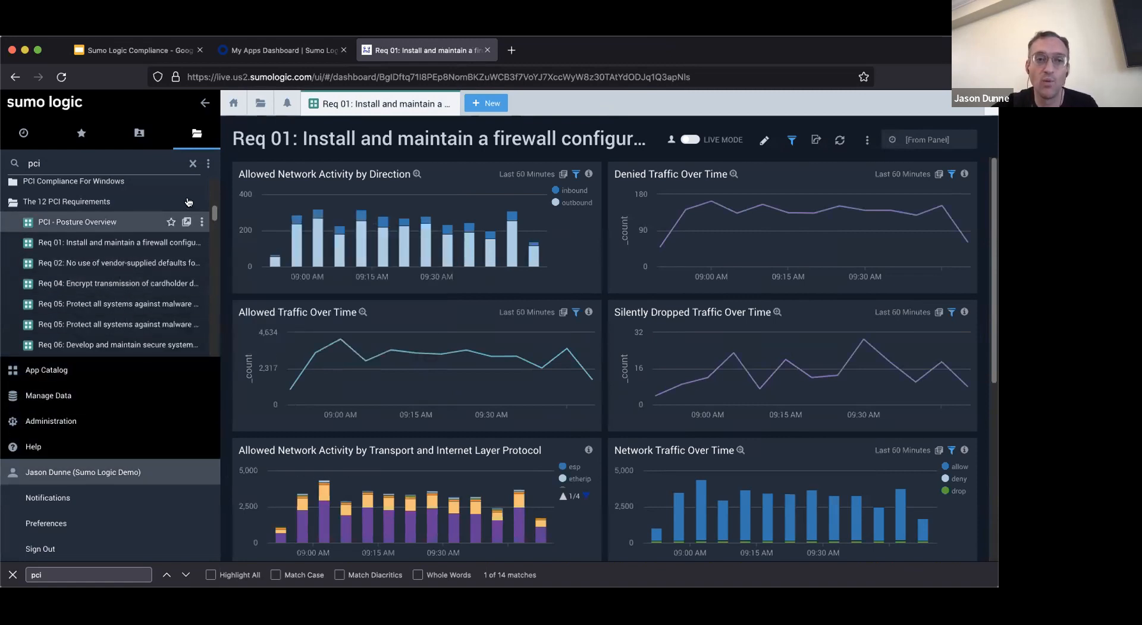
pyautogui.click(205, 104)
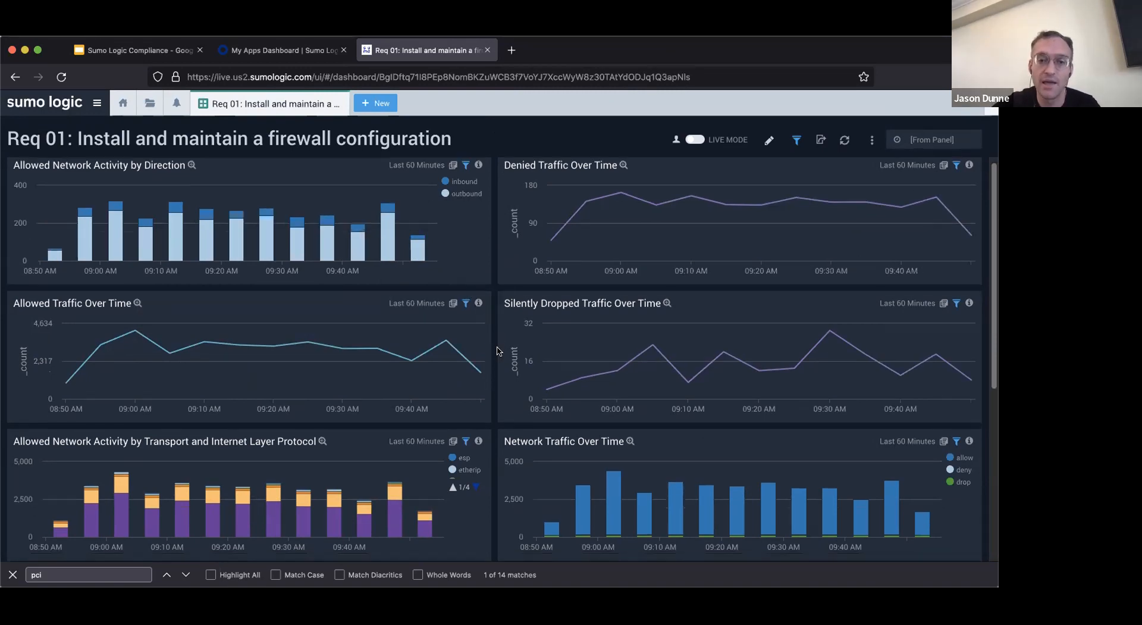
pyautogui.scroll(-5, 416, 333)
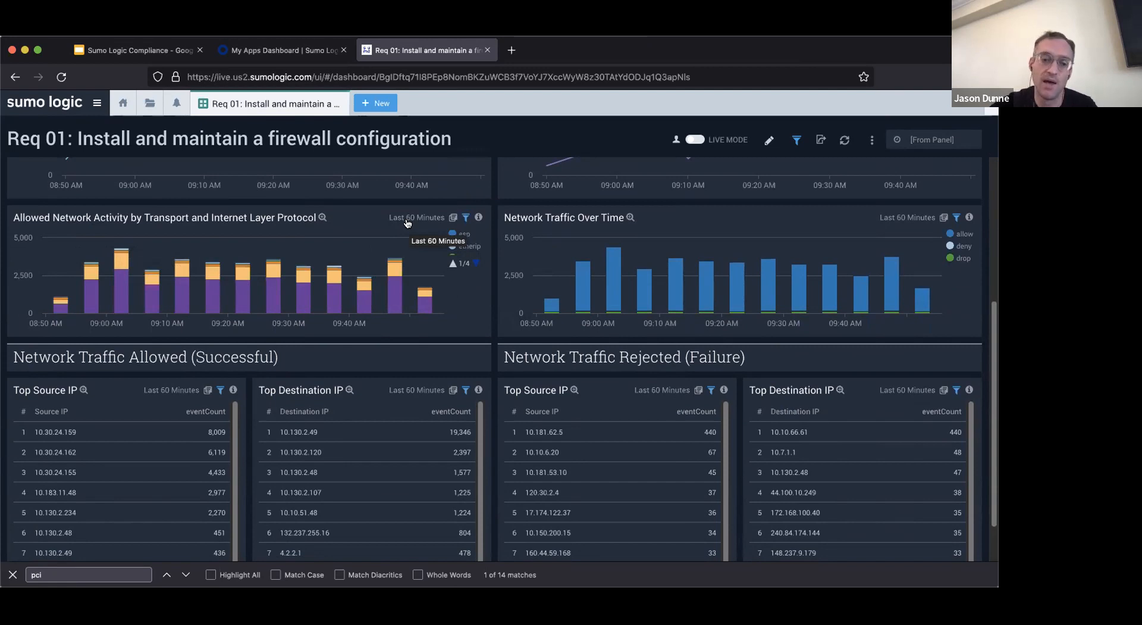
pyautogui.scroll(5, 497, 341)
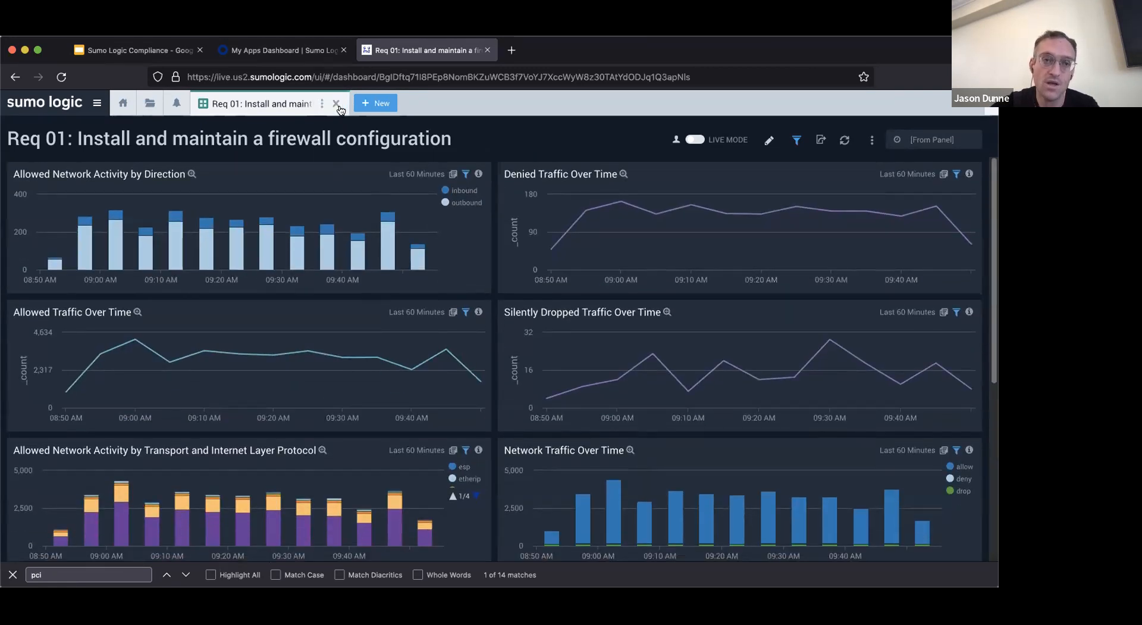
pyautogui.click(336, 105)
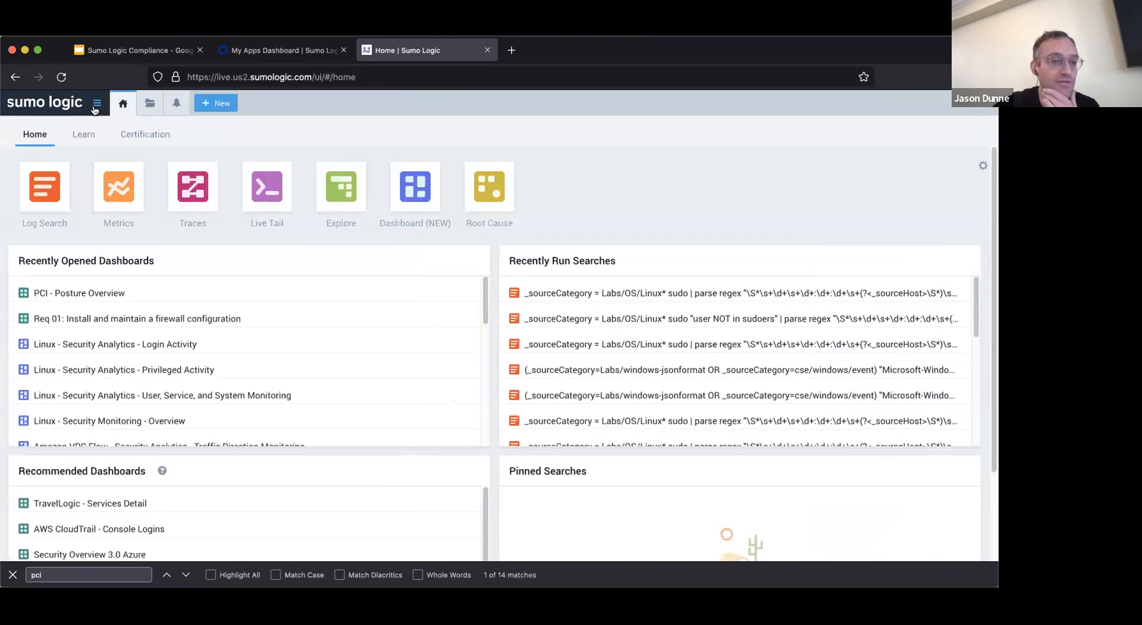
# Open the Req 02 vendor-supplied defaults dashboard at full width and examine its failed and successful login panels
pyautogui.click(94, 108)
pyautogui.scroll(-1, 107, 316)
pyautogui.scroll(-3, 108, 320)
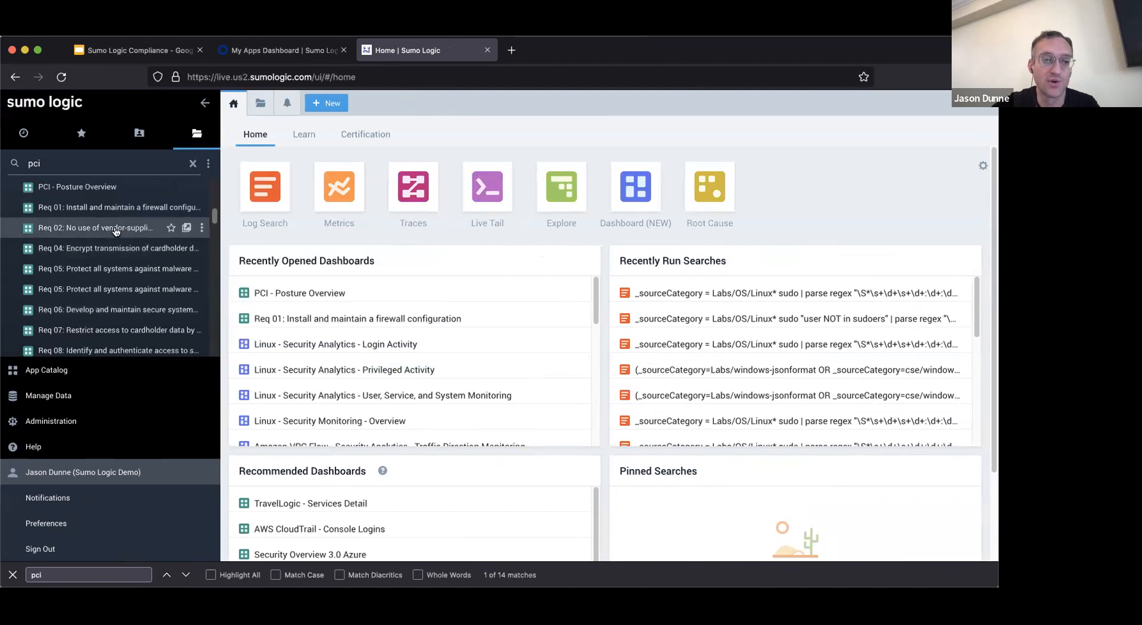
pyautogui.click(116, 231)
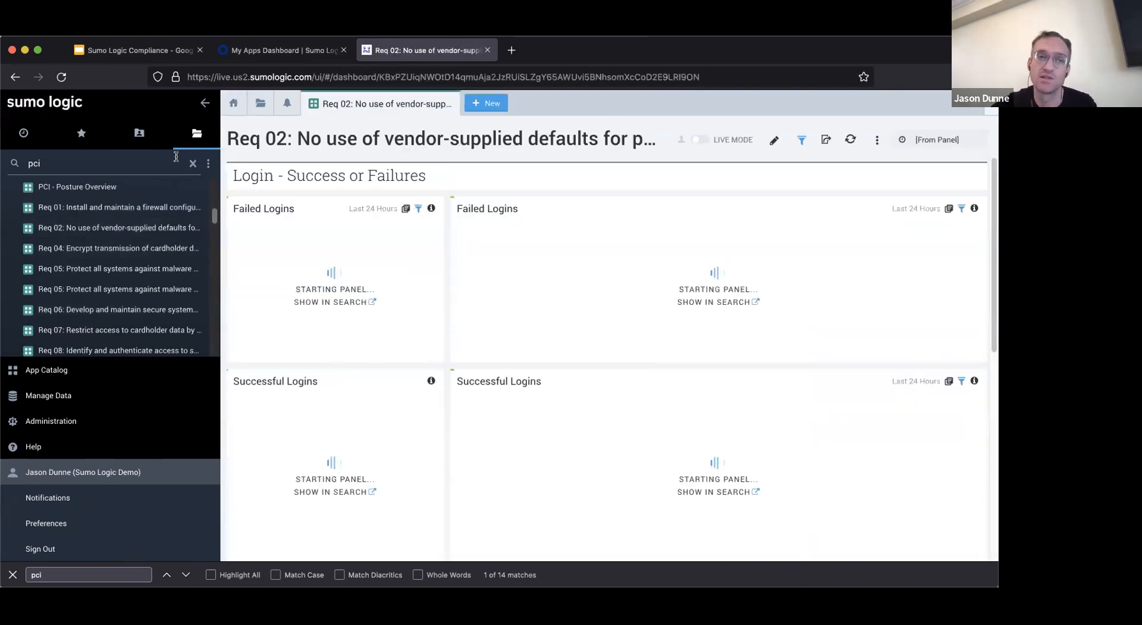
pyautogui.click(204, 105)
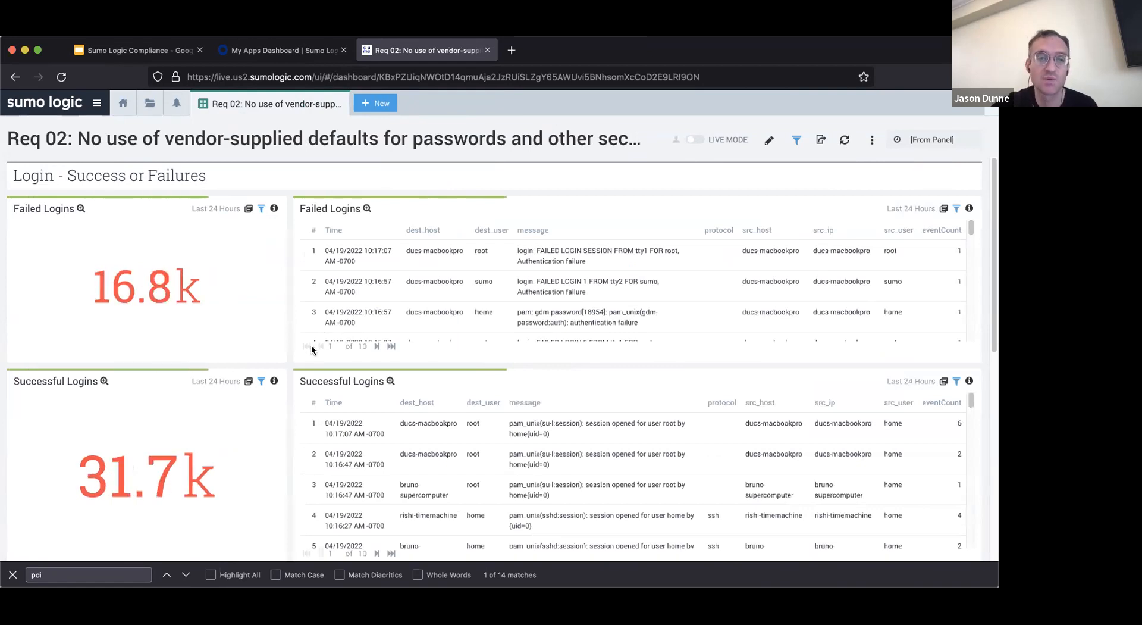
pyautogui.scroll(-2, 298, 369)
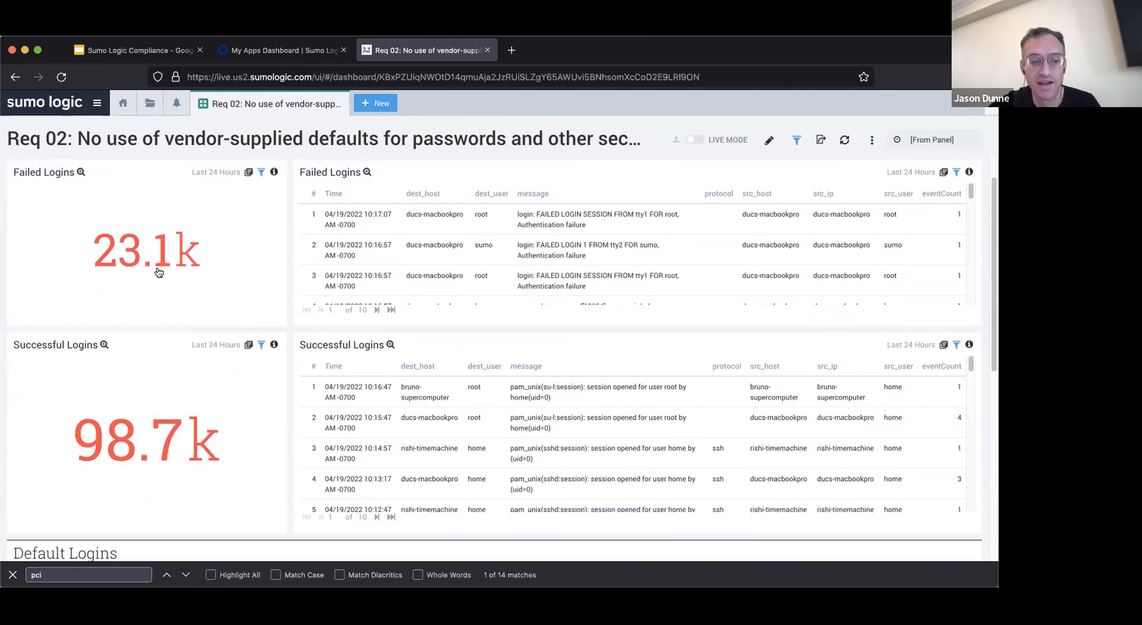
# Filter the Req 02 dashboard's linked panels by dest_host ducs-macbookpro
pyautogui.click(12, 574)
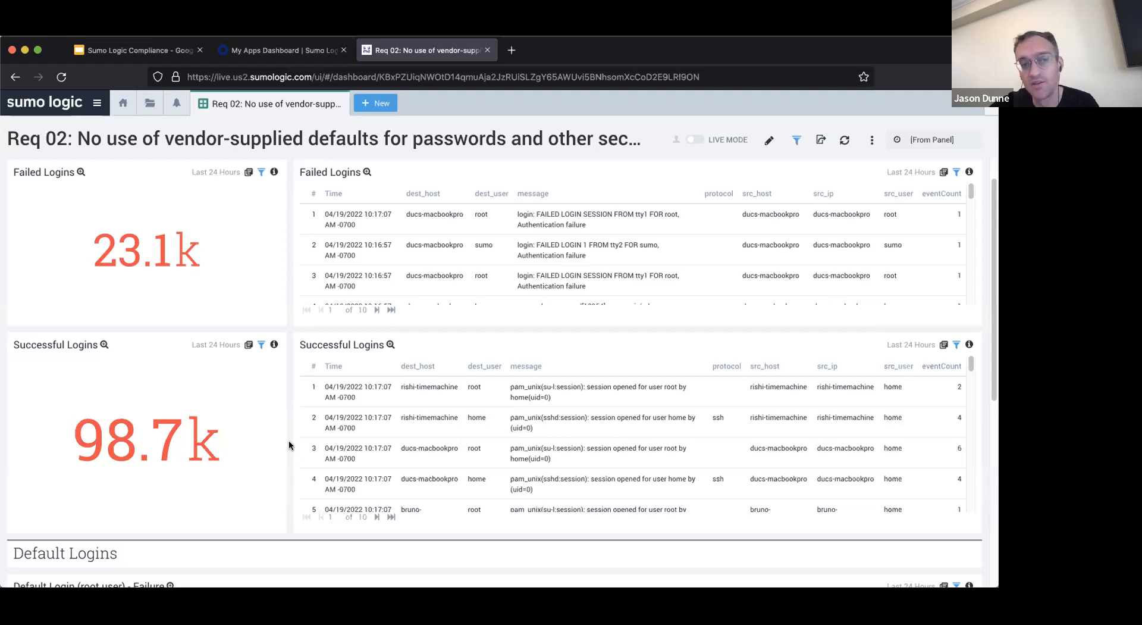
pyautogui.scroll(1, 288, 440)
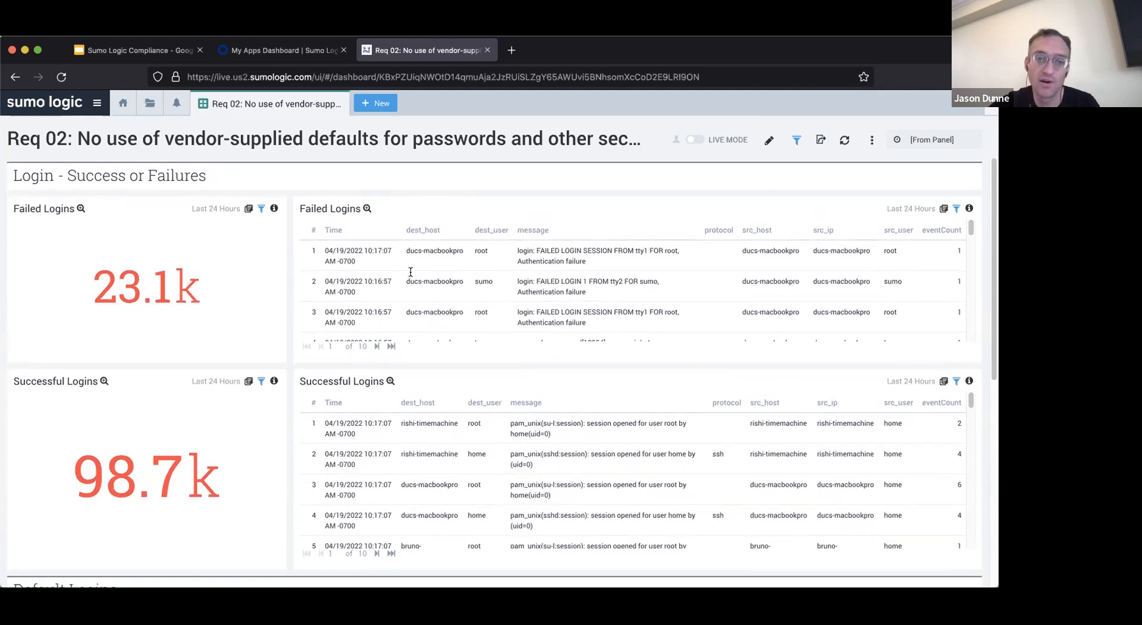
pyautogui.click(795, 142)
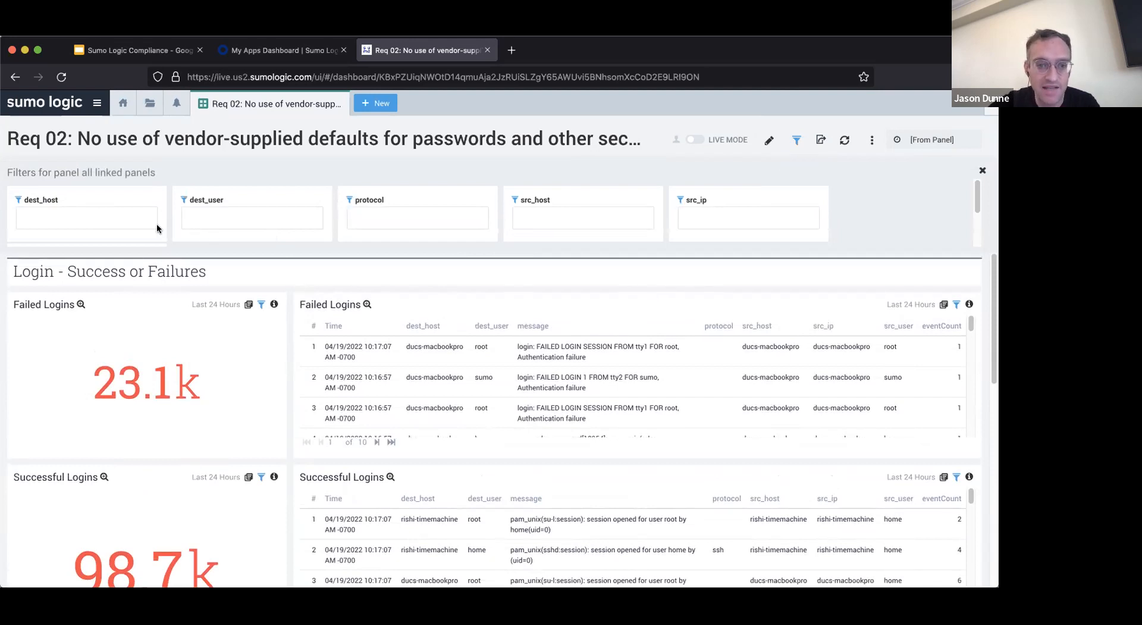
pyautogui.click(115, 209)
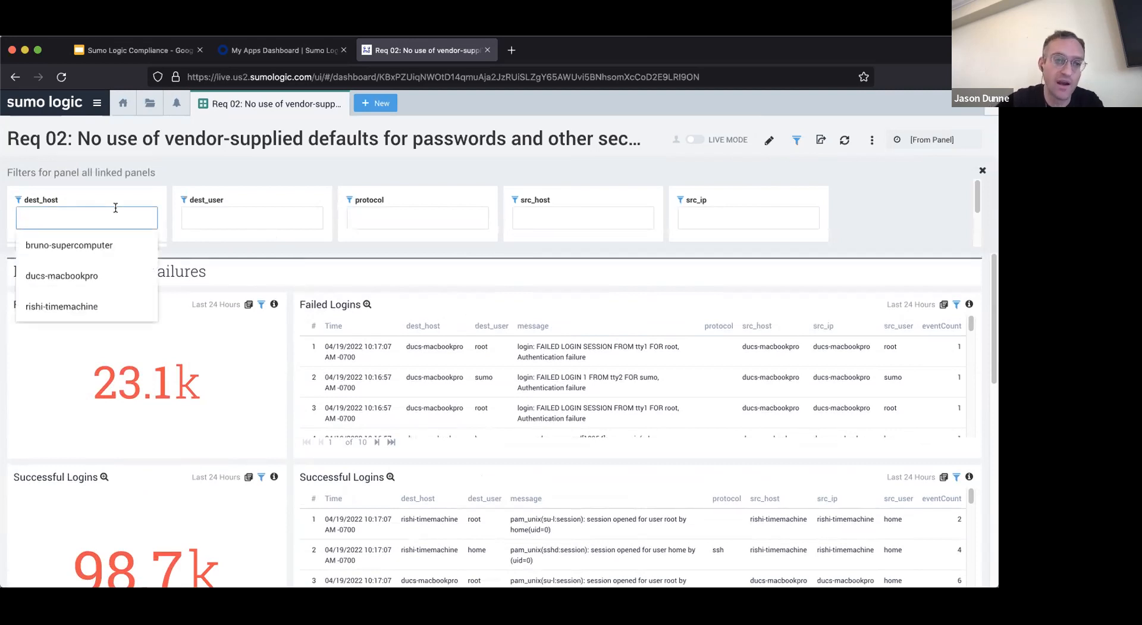
pyautogui.click(77, 272)
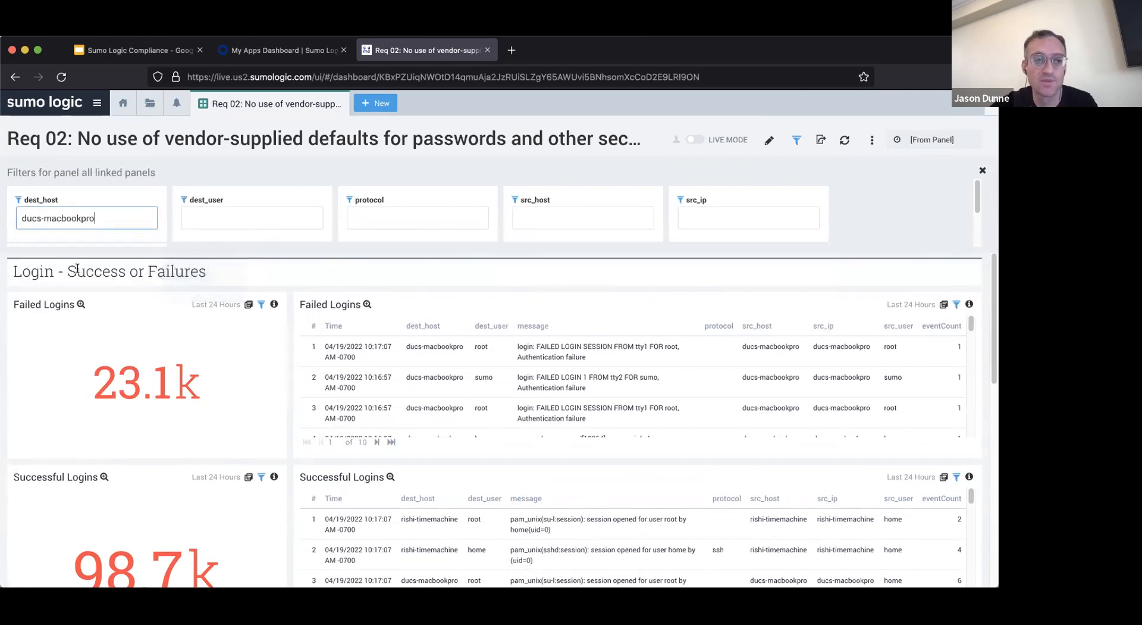
pyautogui.press('Return')
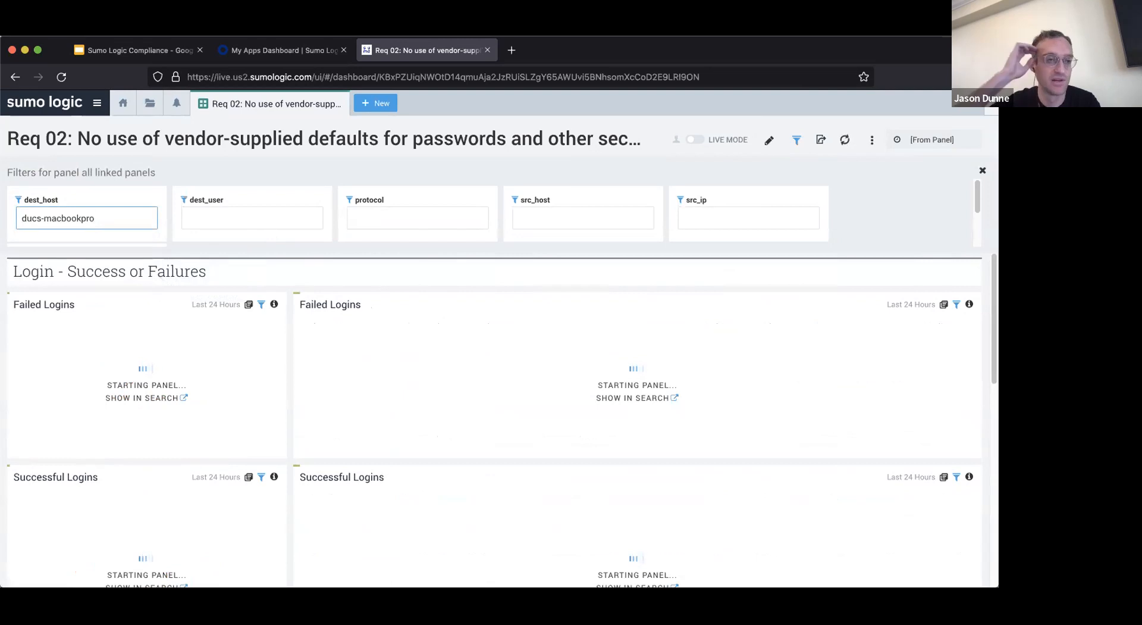
# Visit the home page, return to the Req 02 dashboard, and display its filters with the dest_host entry again
pyautogui.click(123, 102)
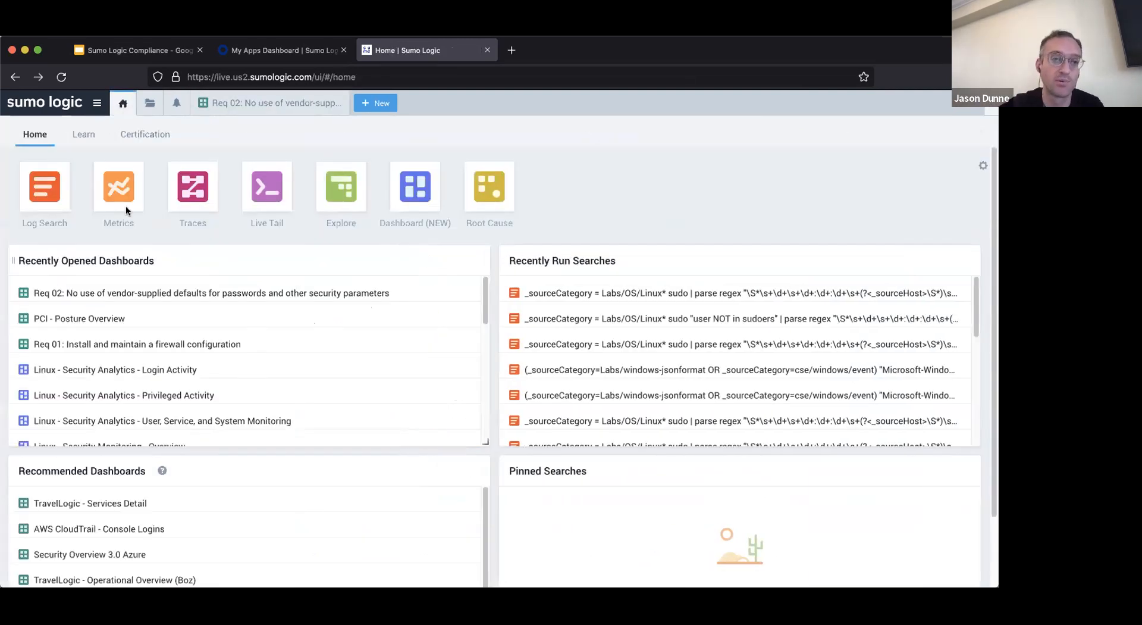
pyautogui.click(262, 103)
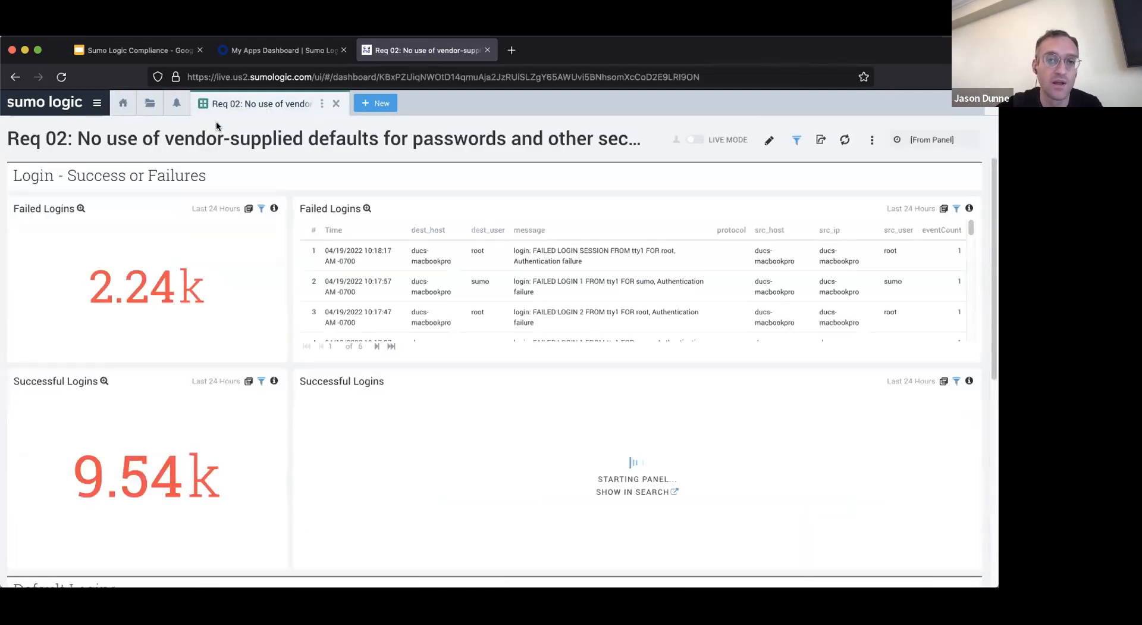
pyautogui.click(797, 140)
pyautogui.click(88, 214)
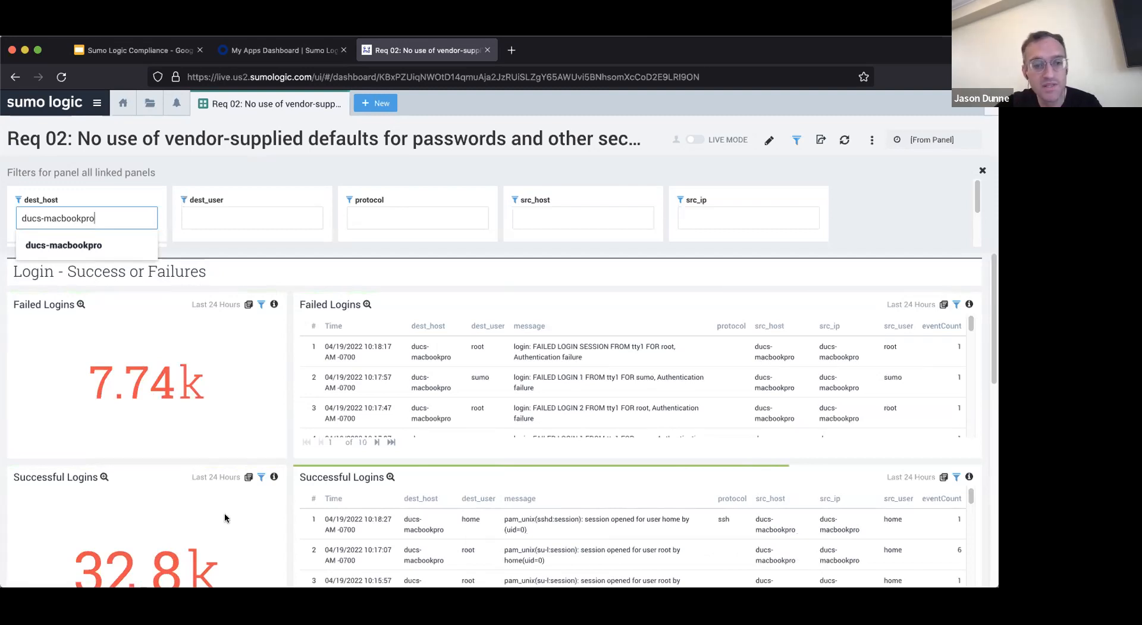
pyautogui.click(286, 515)
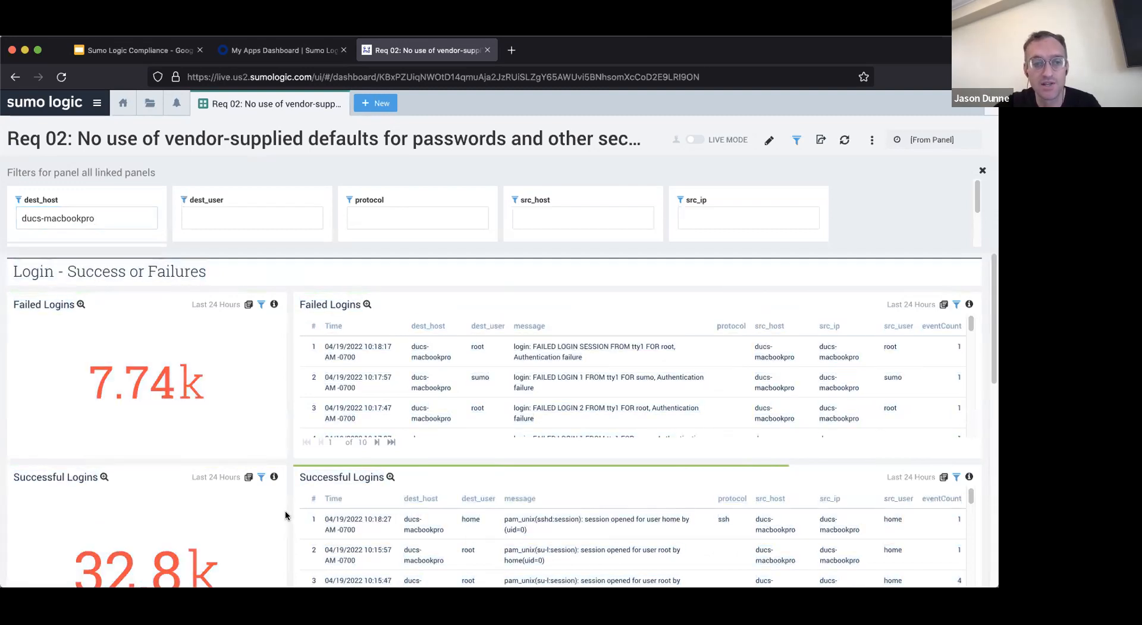
# Examine the filtered failed and successful login panels, and close the Req 02 dashboard
pyautogui.scroll(-1, 278, 474)
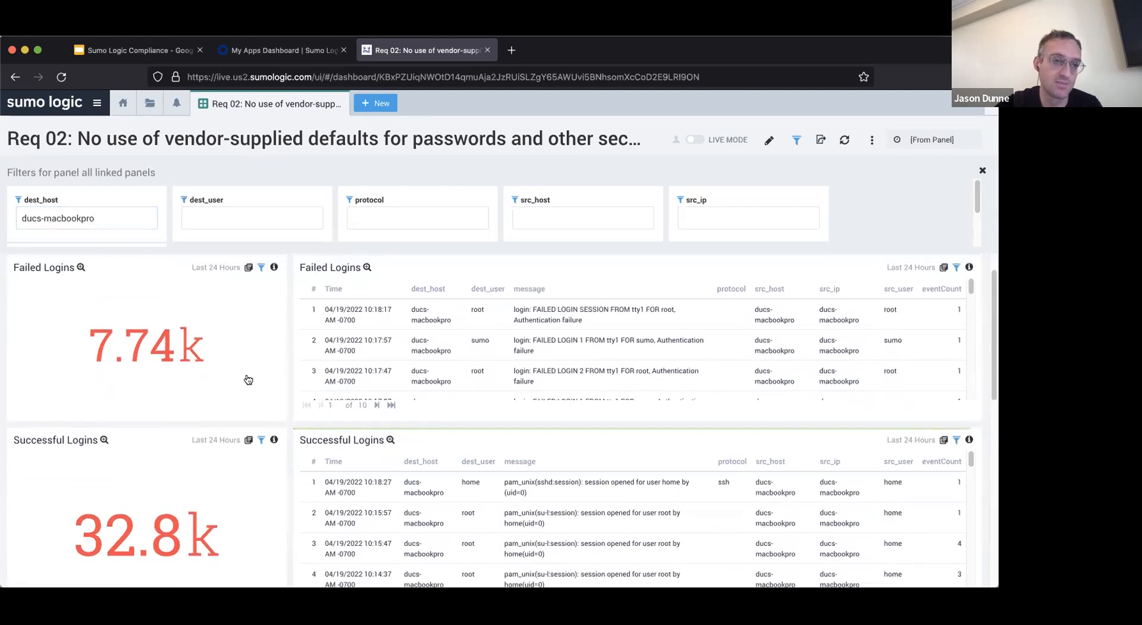
pyautogui.scroll(-1, 290, 437)
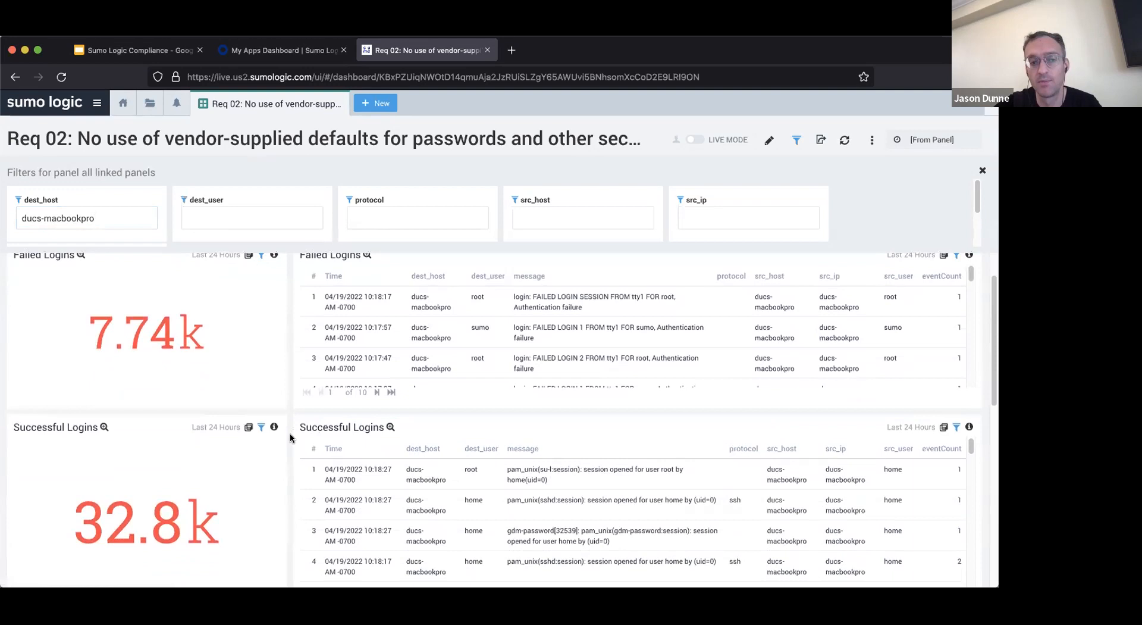
pyautogui.scroll(-4, 290, 434)
pyautogui.scroll(3, 290, 434)
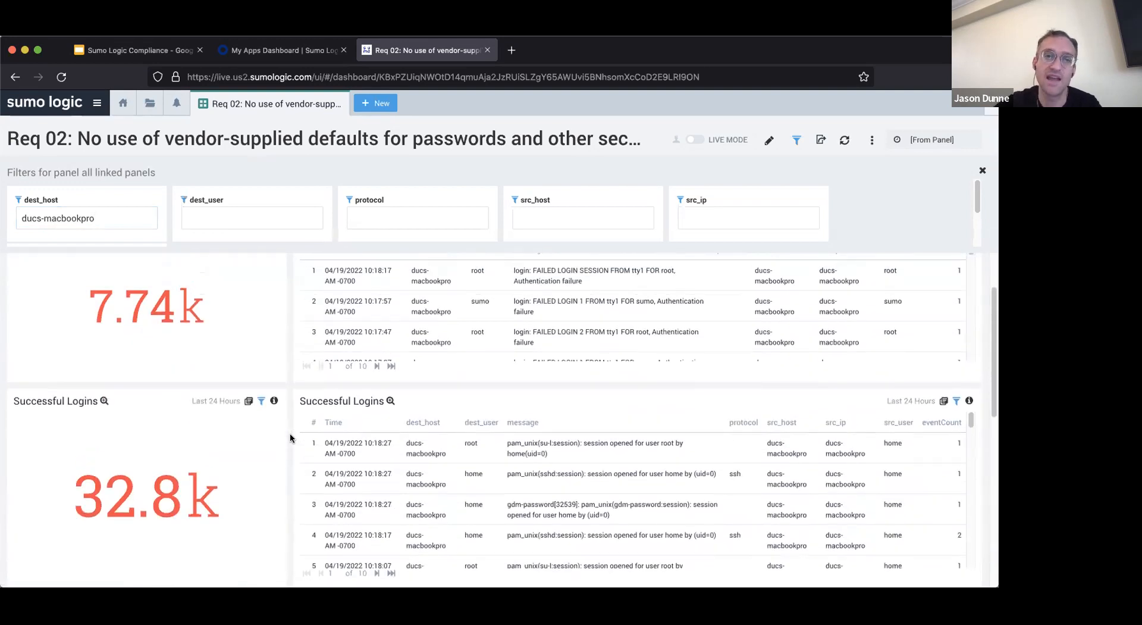
pyautogui.scroll(1, 290, 438)
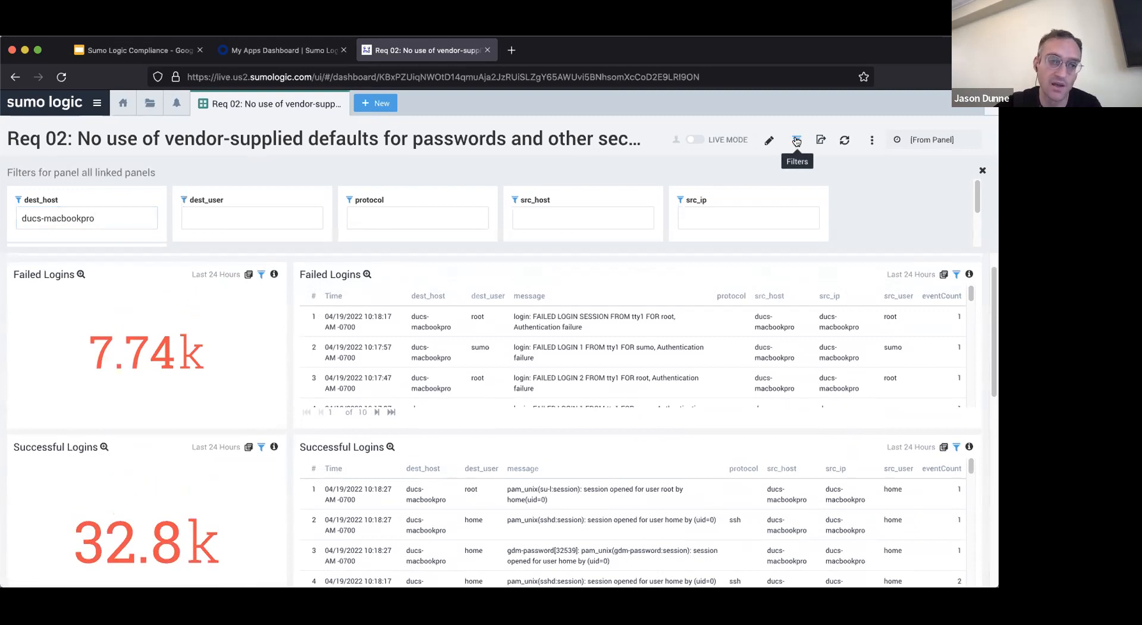
pyautogui.moveTo(341, 108)
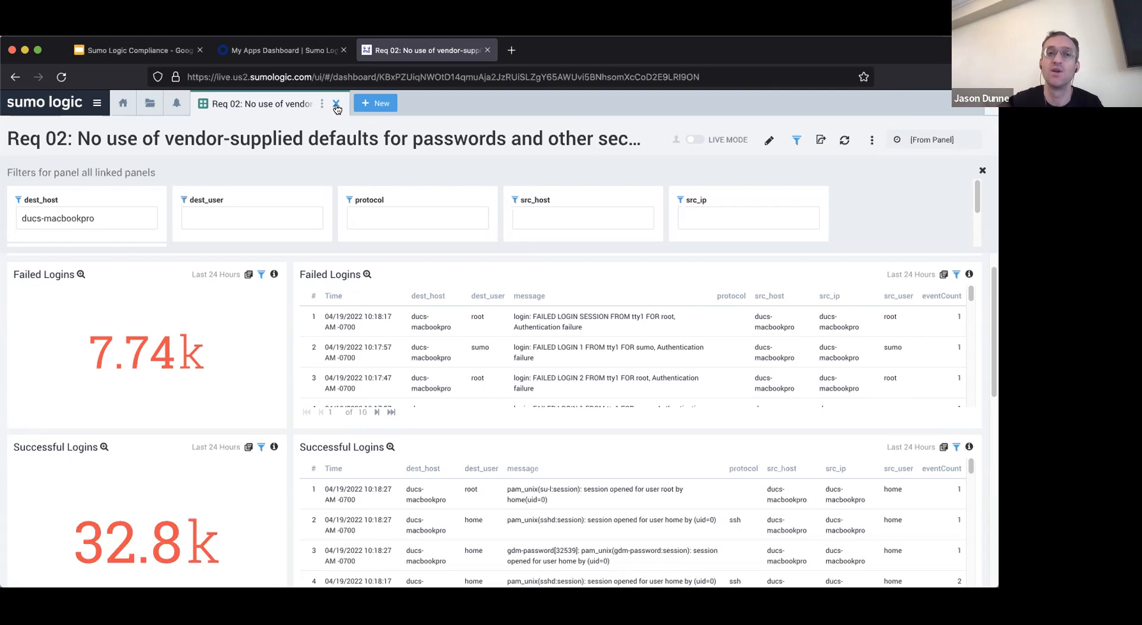
pyautogui.click(336, 106)
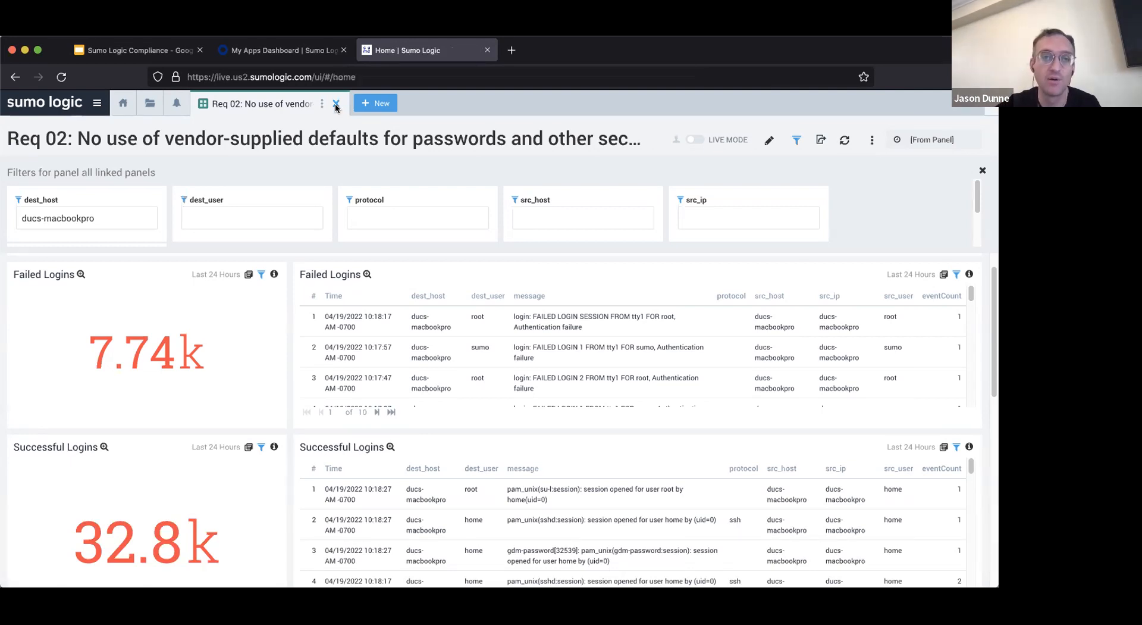
# Open the Req 04 dashboard on encrypting cardholder data transmission from the library folder The 12 PCI Requirements
pyautogui.click(97, 103)
pyautogui.scroll(-2, 85, 342)
pyautogui.scroll(-3, 85, 342)
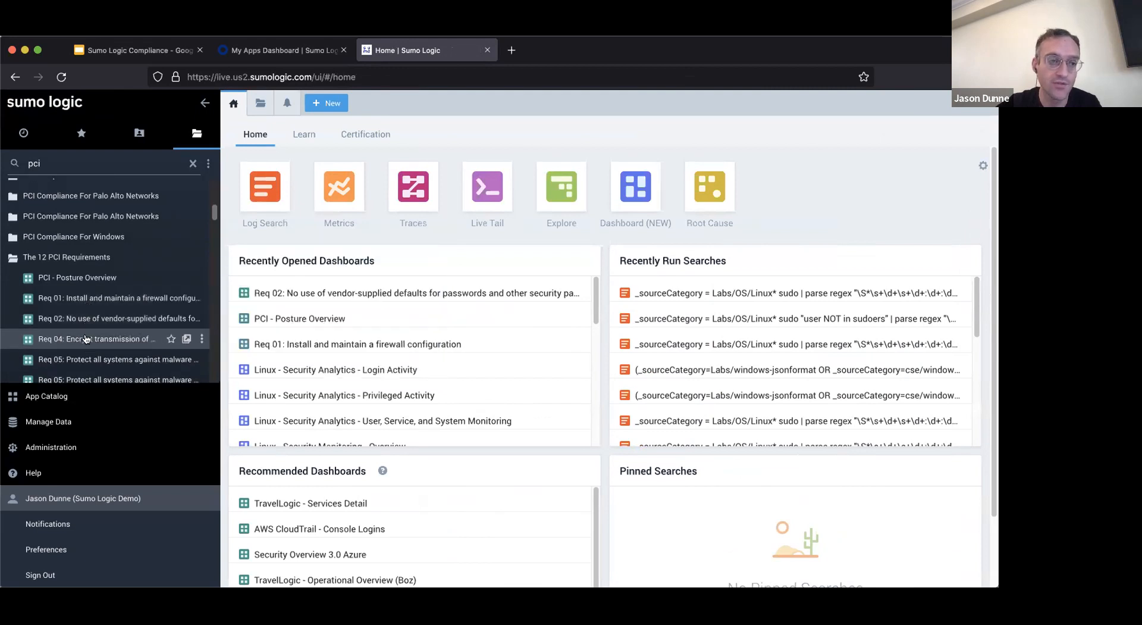
pyautogui.click(85, 338)
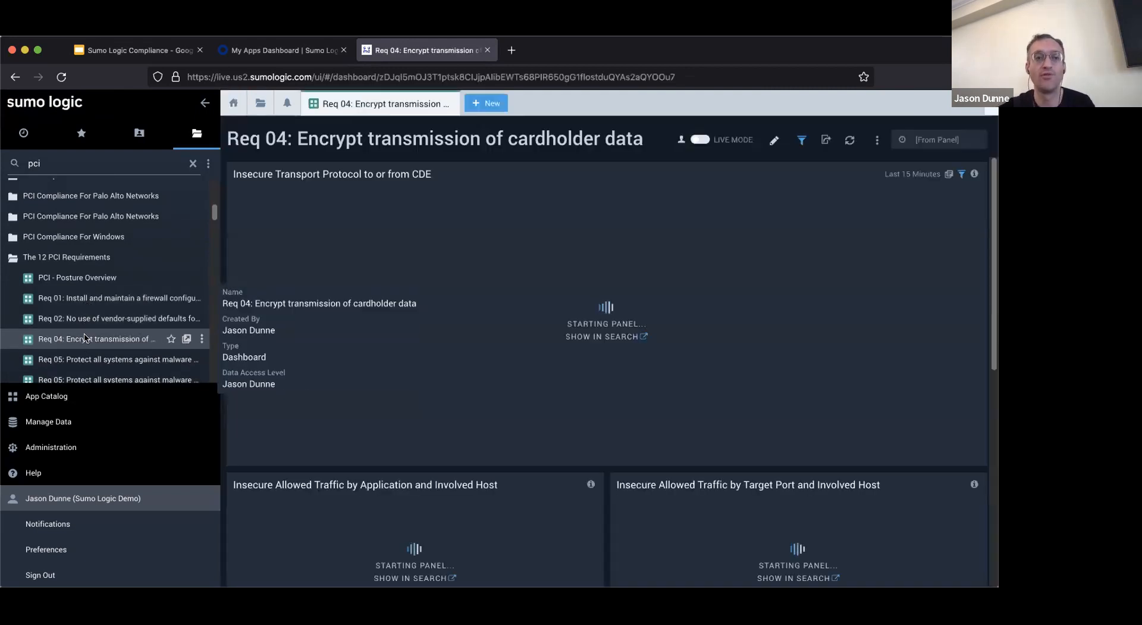
# Switch to Google Slides, view the PCI at-a-glance and customer data protection slides, and return to the Req 04 dashboard in Sumo Logic
pyautogui.click(134, 50)
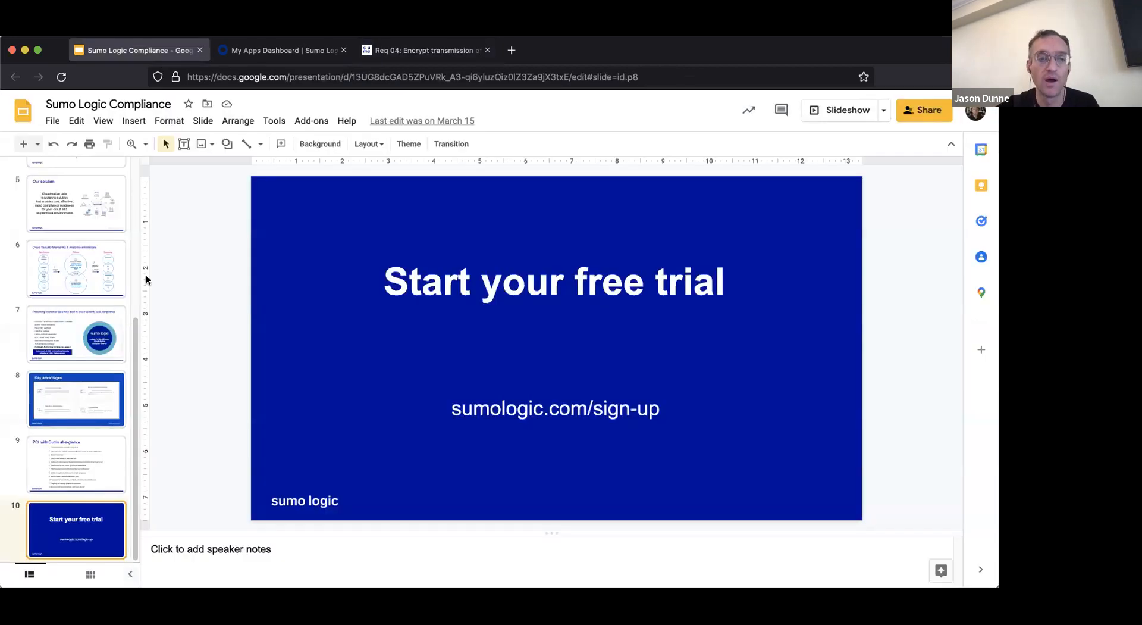
pyautogui.click(80, 455)
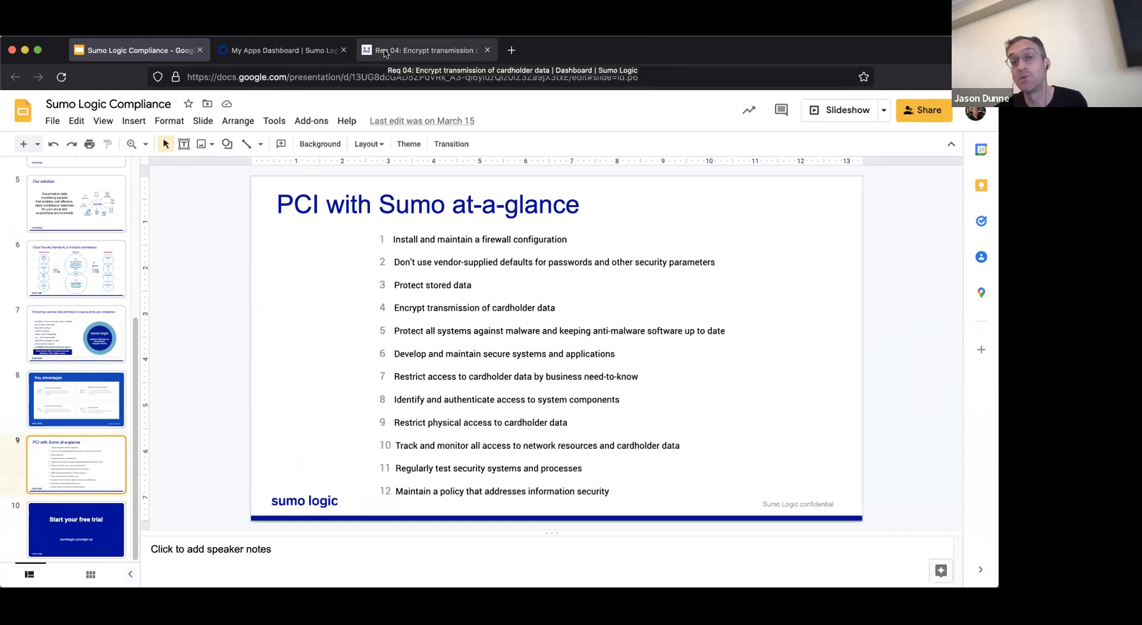
pyautogui.click(78, 322)
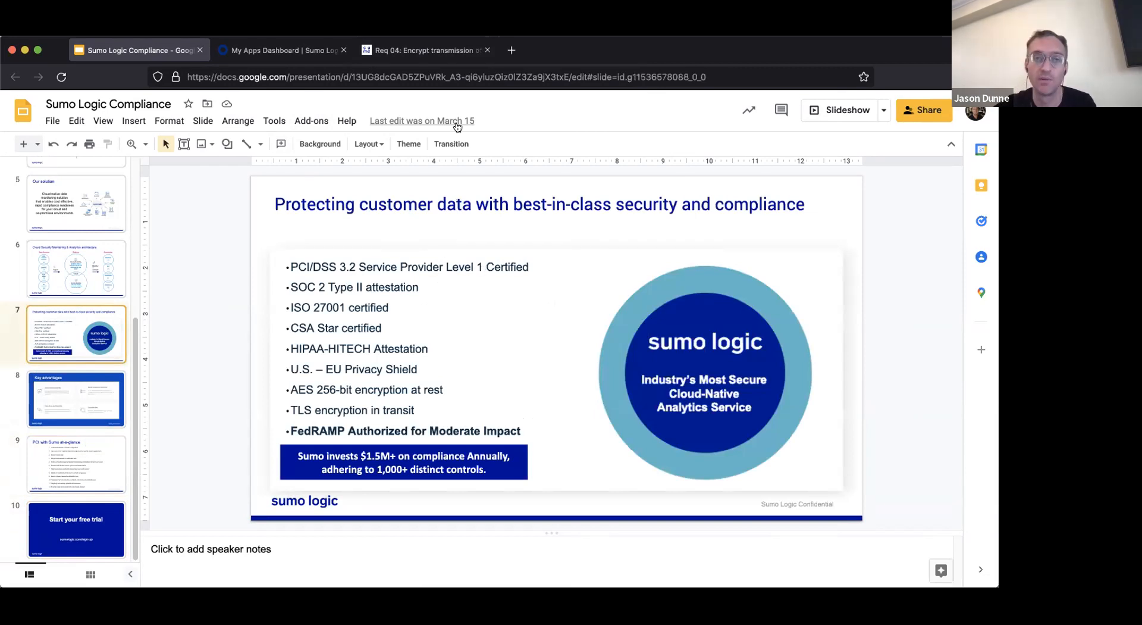
pyautogui.click(400, 51)
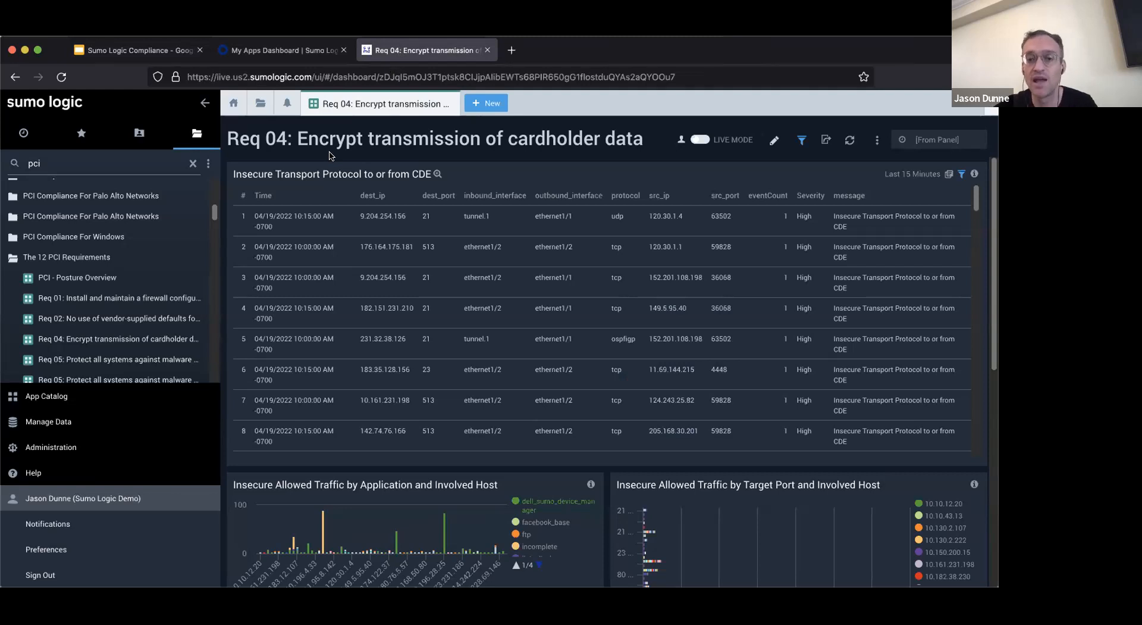
# Examine the insecure allowed and denied traffic charts and the Network Activity - Unencrypted Default Port chart of Req 04
pyautogui.scroll(-1, 592, 544)
pyautogui.scroll(-5, 592, 545)
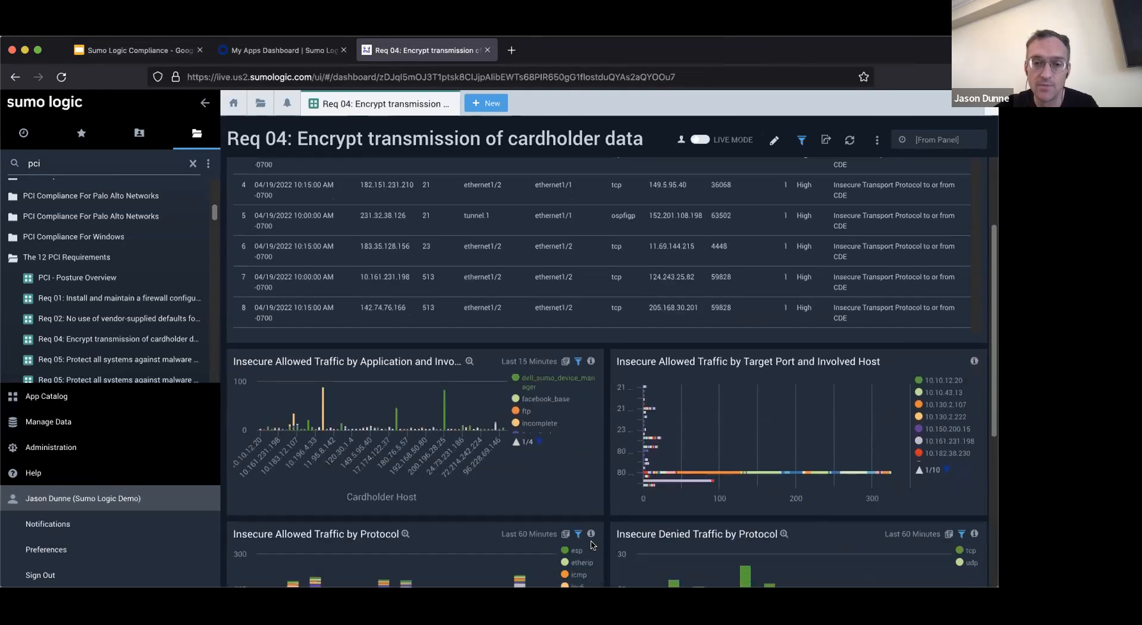
pyautogui.scroll(-2, 591, 544)
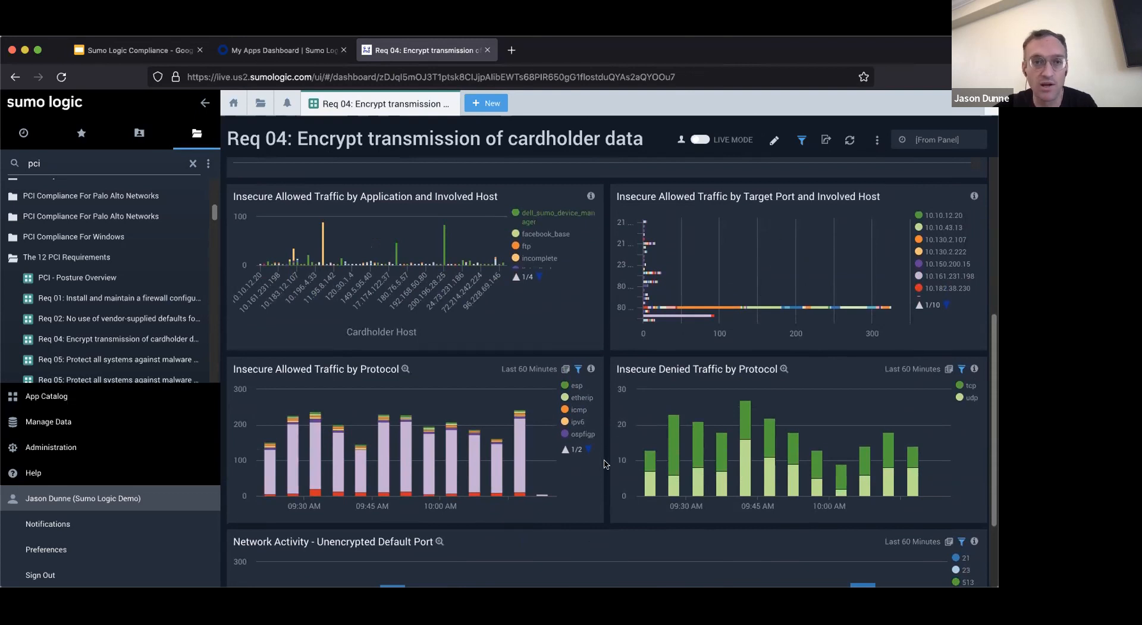
pyautogui.scroll(-5, 604, 463)
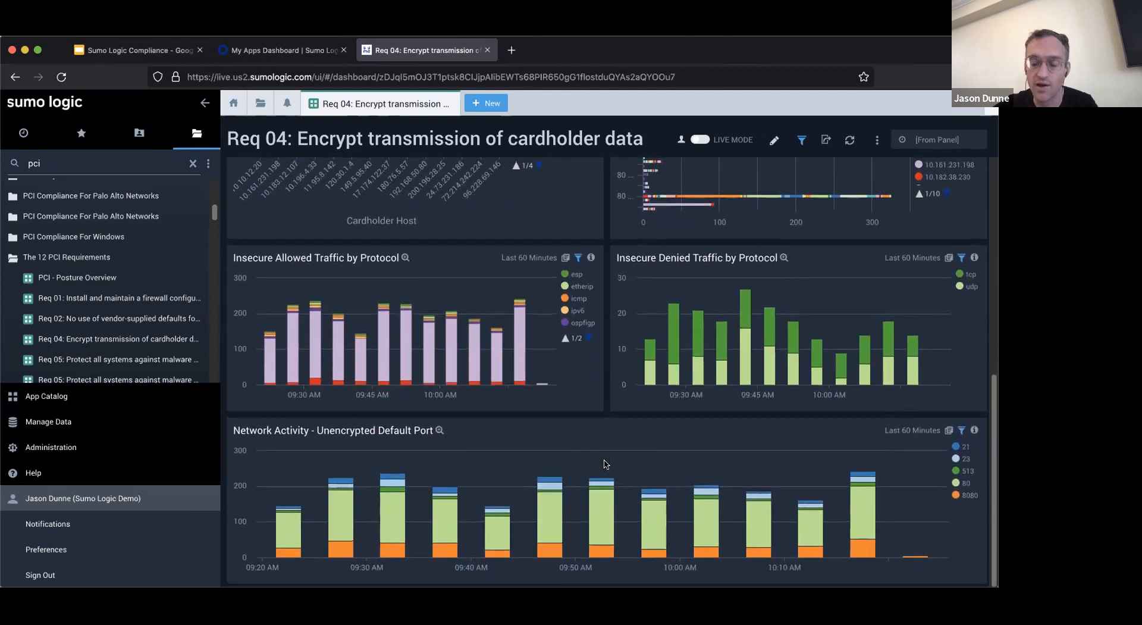
pyautogui.moveTo(546, 508)
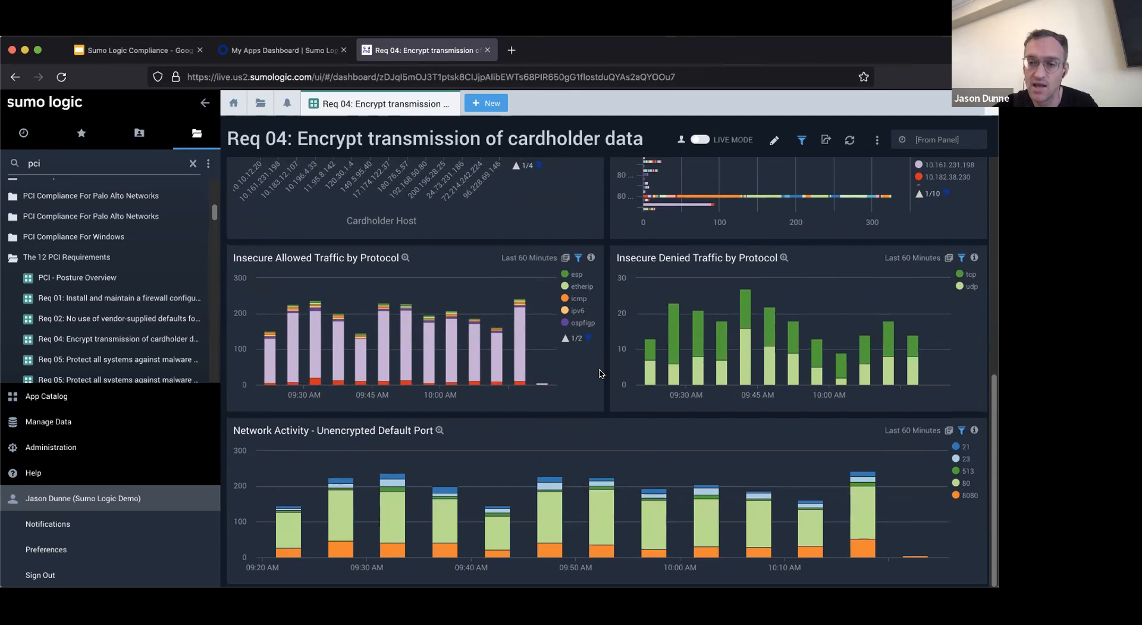
pyautogui.moveTo(845, 536)
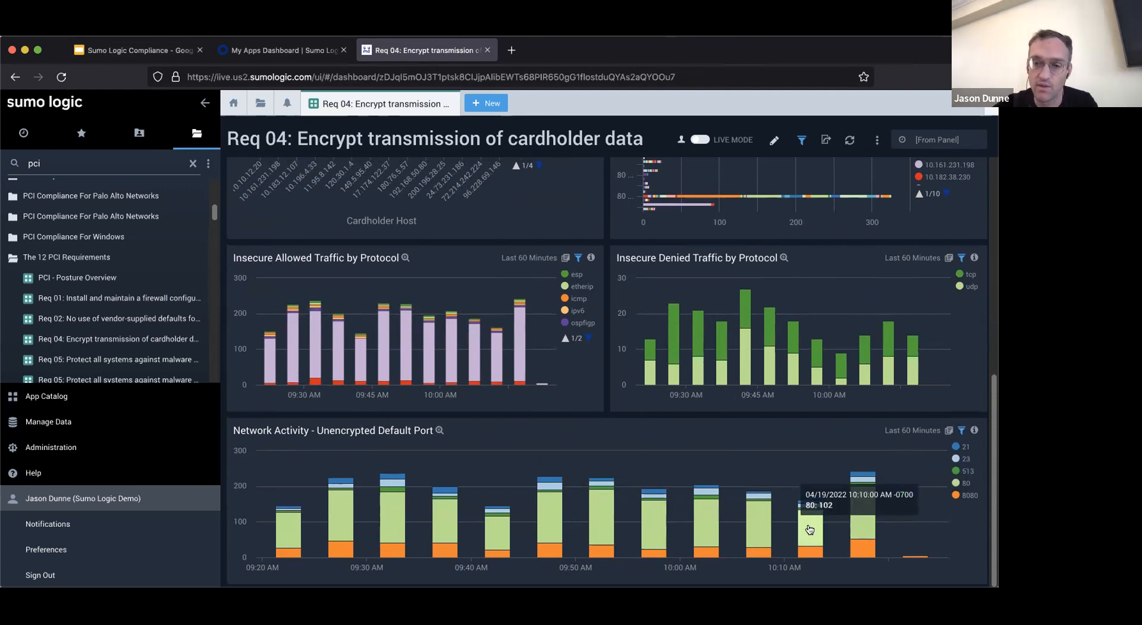
pyautogui.moveTo(756, 533)
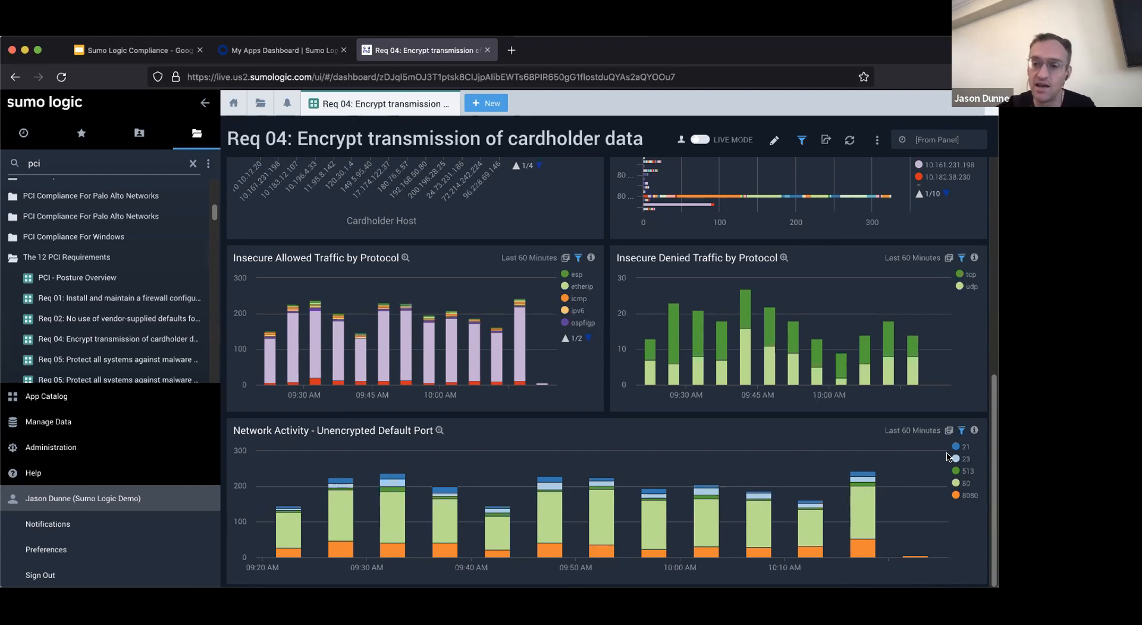
# Open the underlying search of the Network Activity - Unencrypted Default Port chart, review its query, and close the search
pyautogui.moveTo(853, 485)
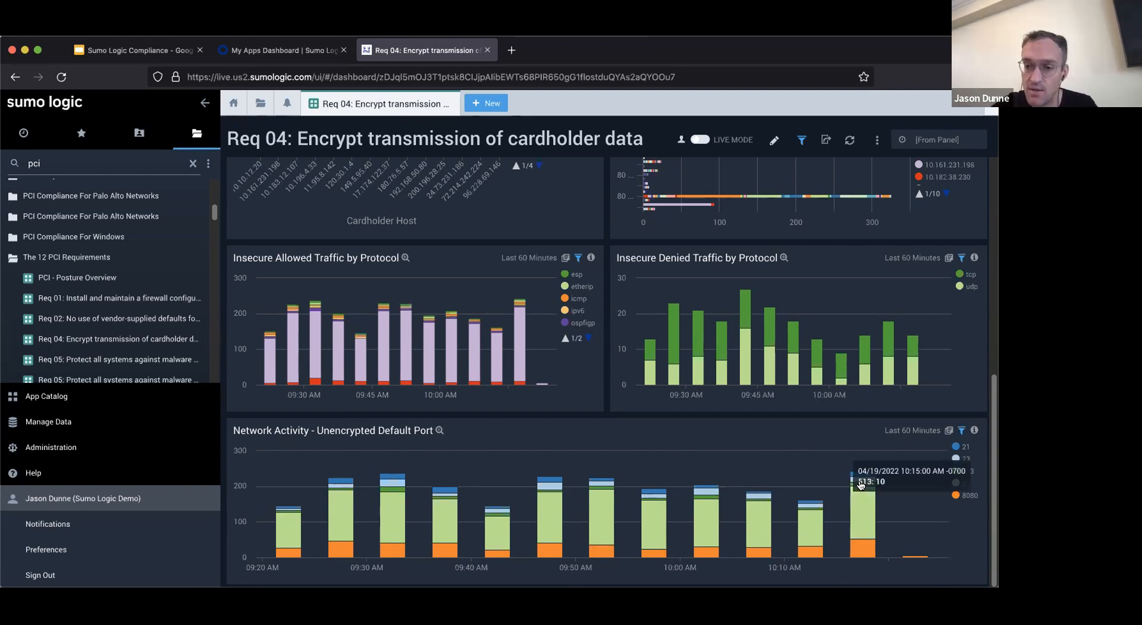
pyautogui.click(812, 503)
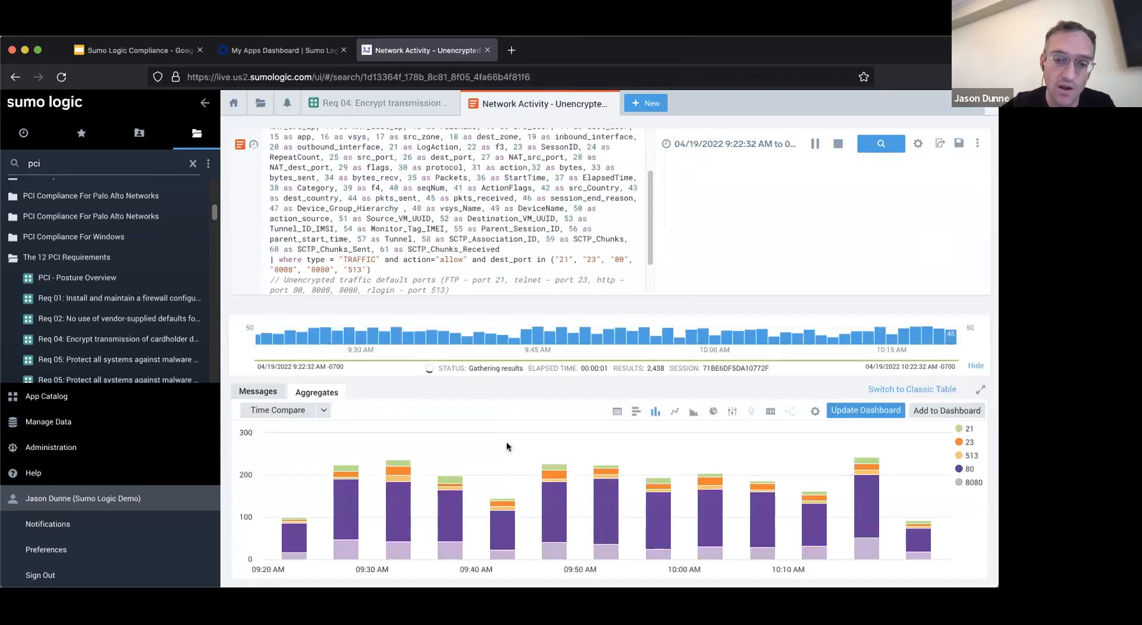
pyautogui.scroll(3, 494, 205)
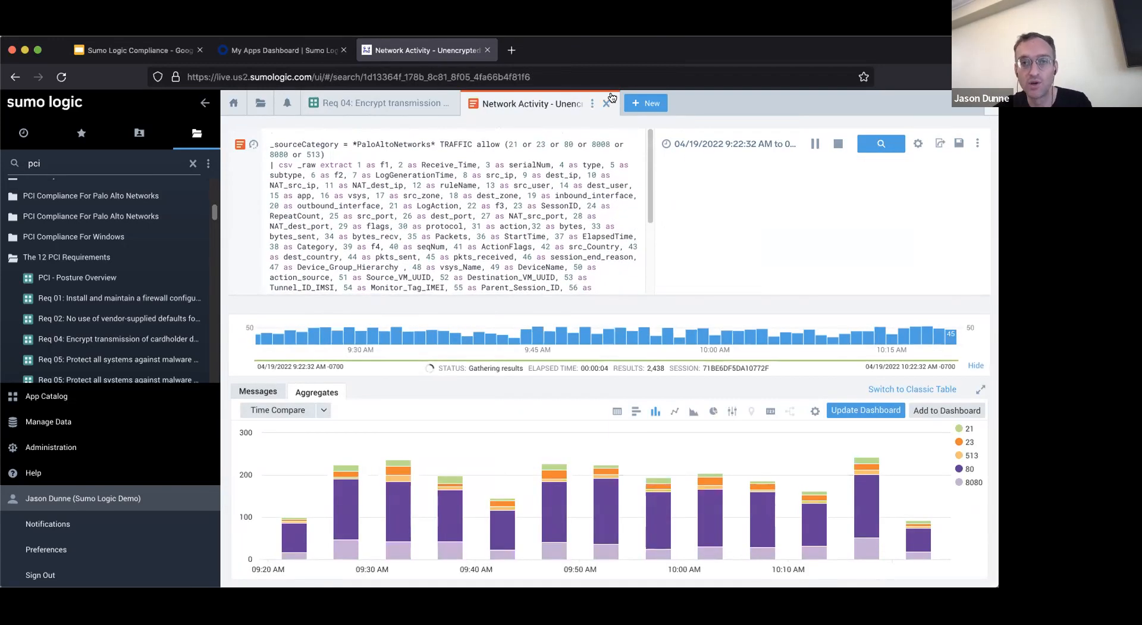
pyautogui.click(609, 103)
# Open the first Req 05 malware protection dashboard, close the Req 04 dashboard, and examine the malware charts and Recent Malwares table
pyautogui.scroll(-3, 107, 315)
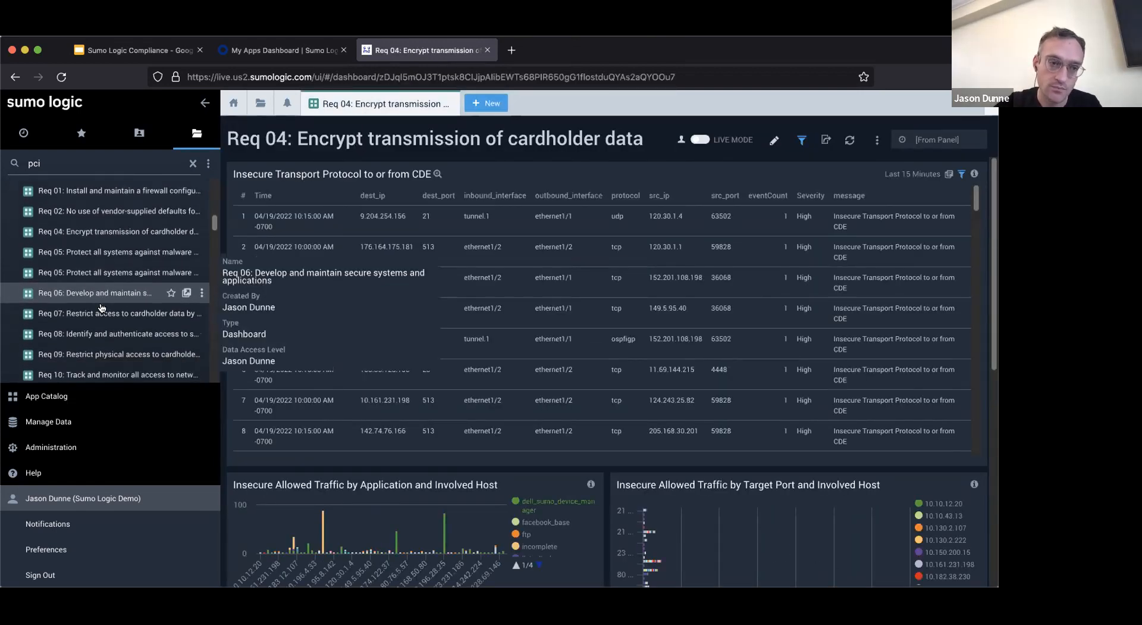
pyautogui.click(119, 251)
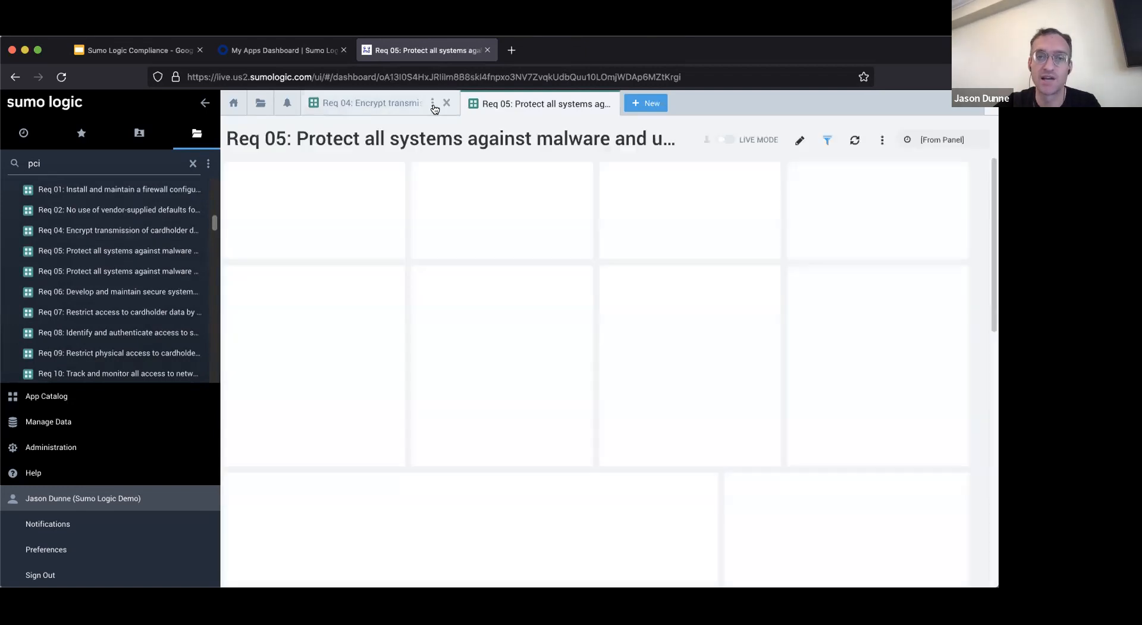
pyautogui.click(443, 104)
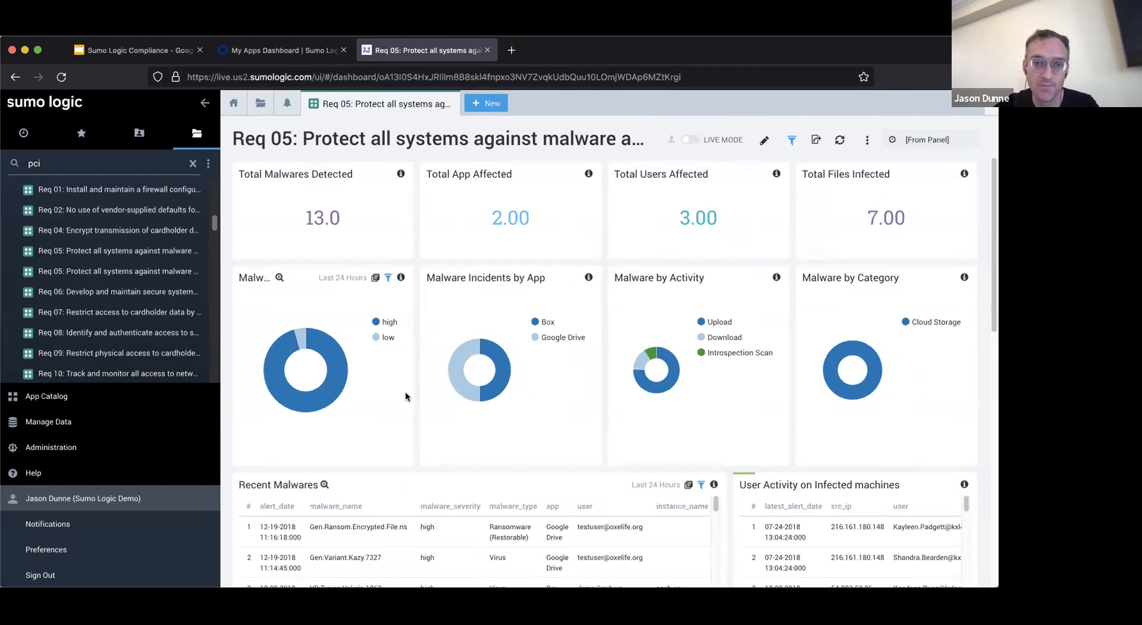
pyautogui.scroll(-1, 405, 391)
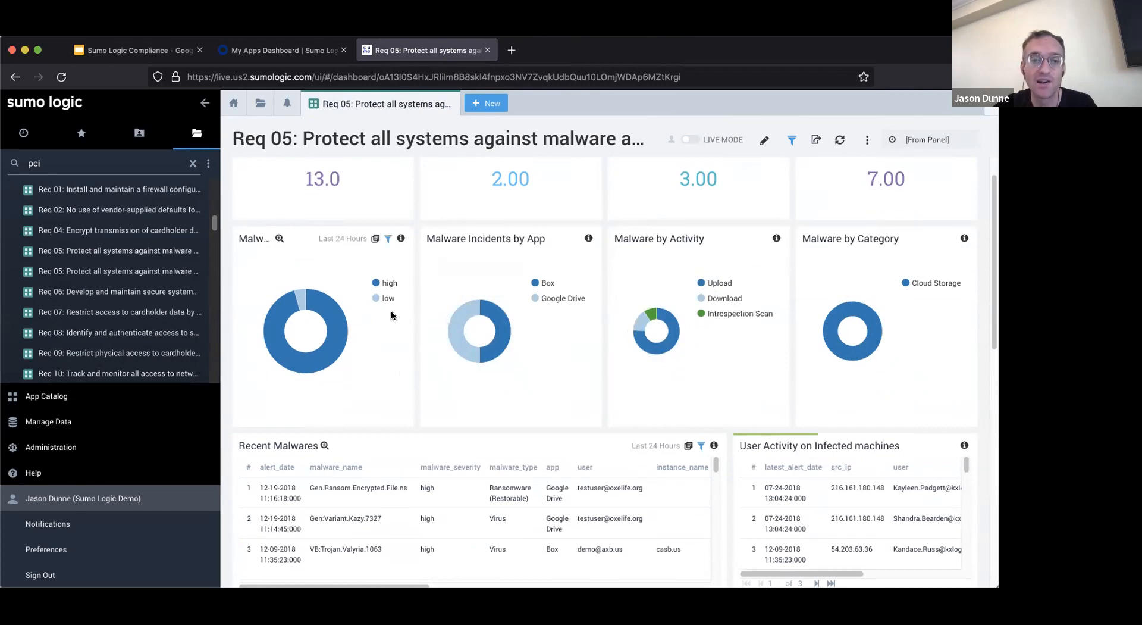
# Examine the Req 05 malware charts and the user and severity entries in the Recent Malwares table, and show the dashboard's filters
pyautogui.scroll(1, 376, 287)
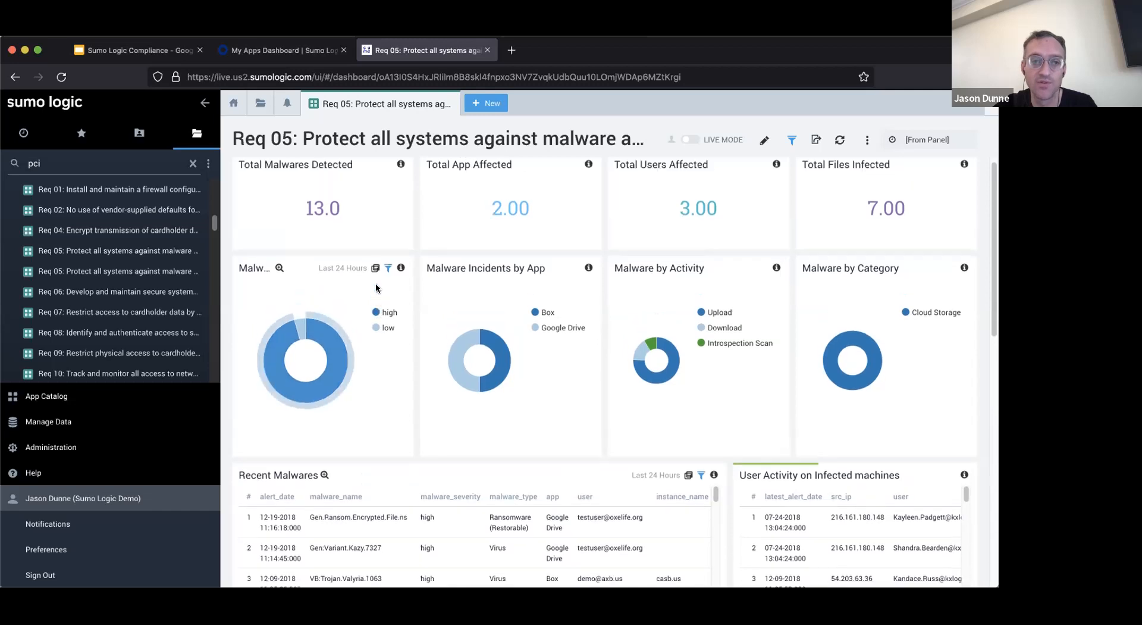
pyautogui.moveTo(318, 341)
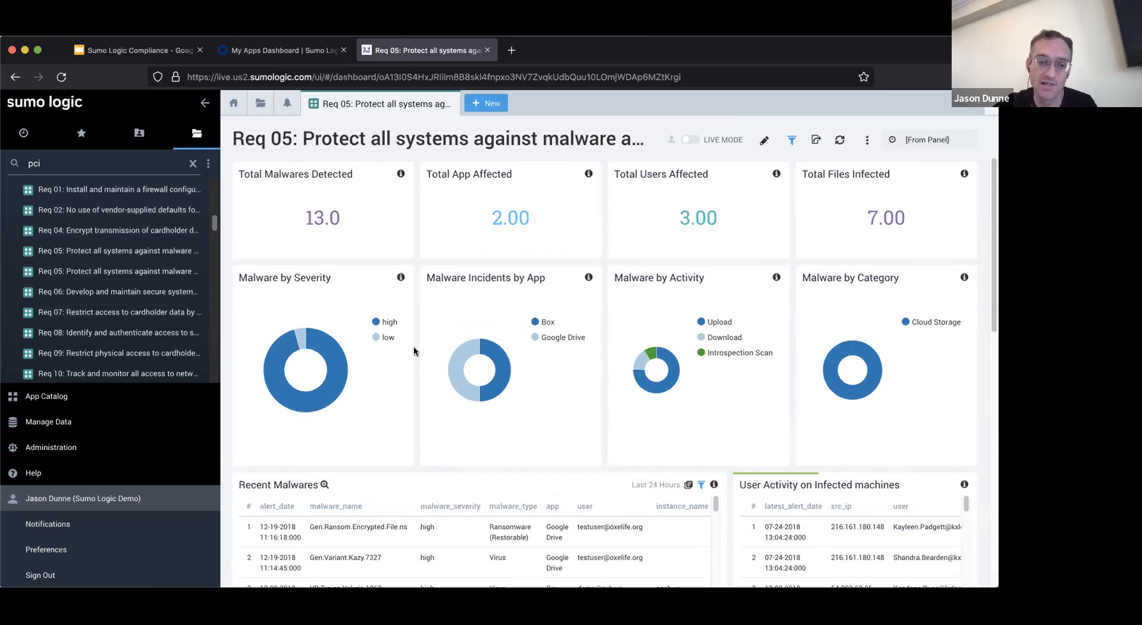
pyautogui.scroll(-2, 414, 351)
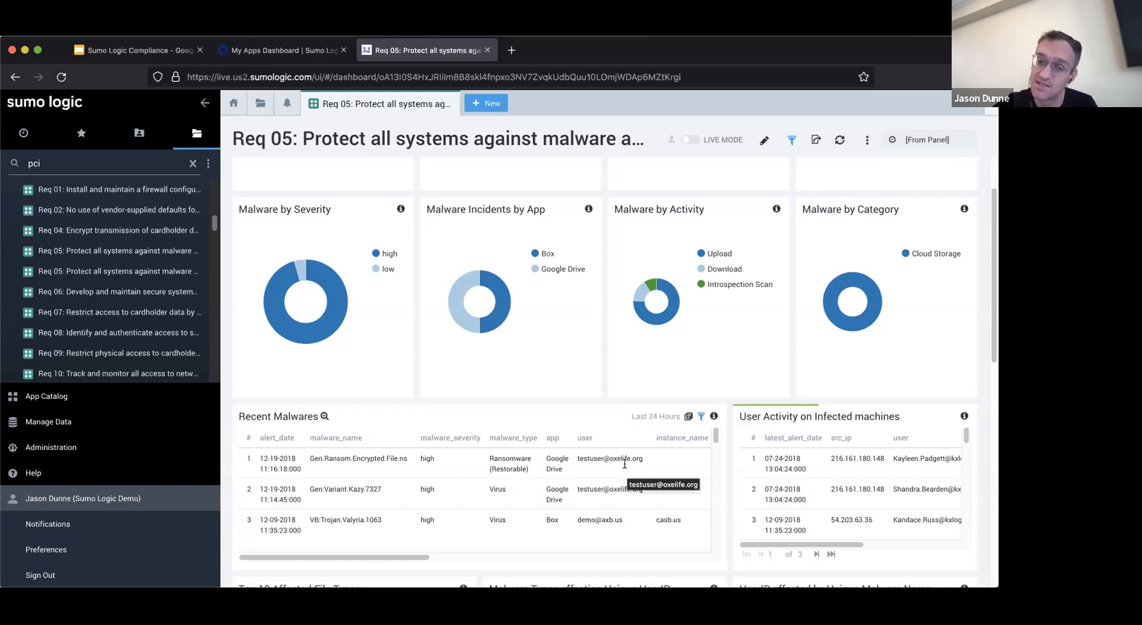
pyautogui.moveTo(645, 459); pyautogui.dragTo(574, 456)
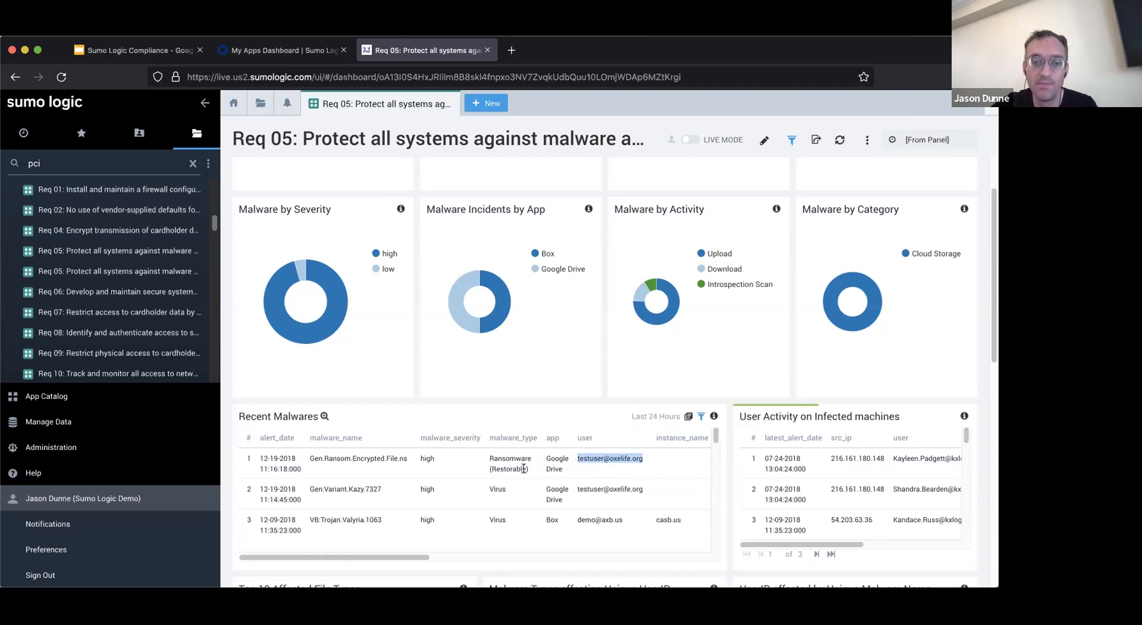
pyautogui.moveTo(419, 458); pyautogui.dragTo(439, 458)
pyautogui.click(439, 457)
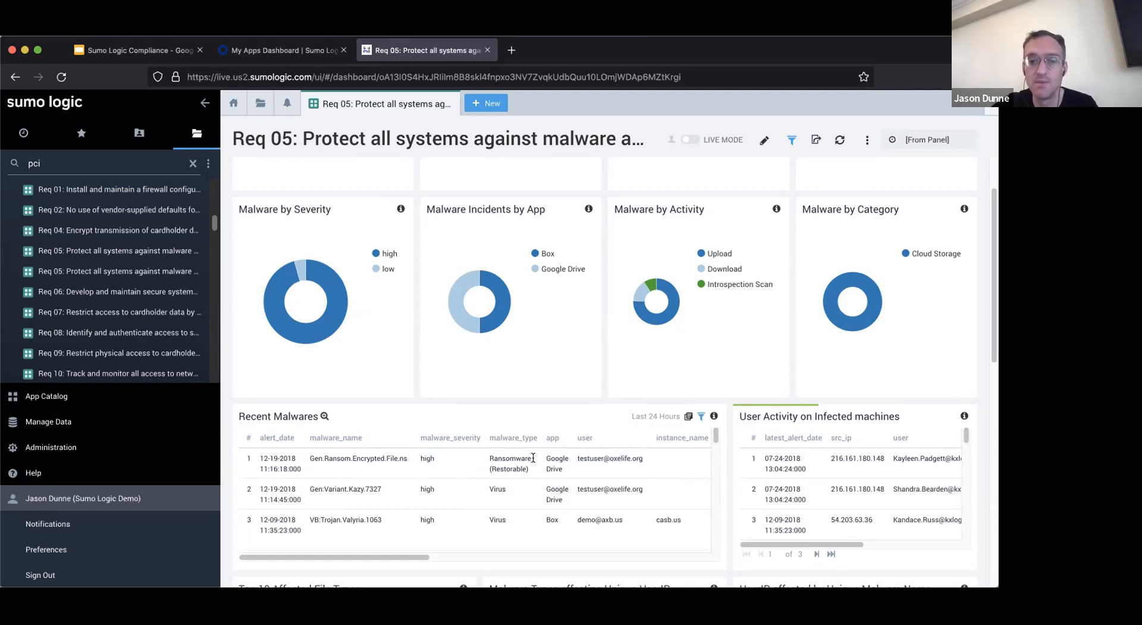
pyautogui.scroll(-1, 536, 460)
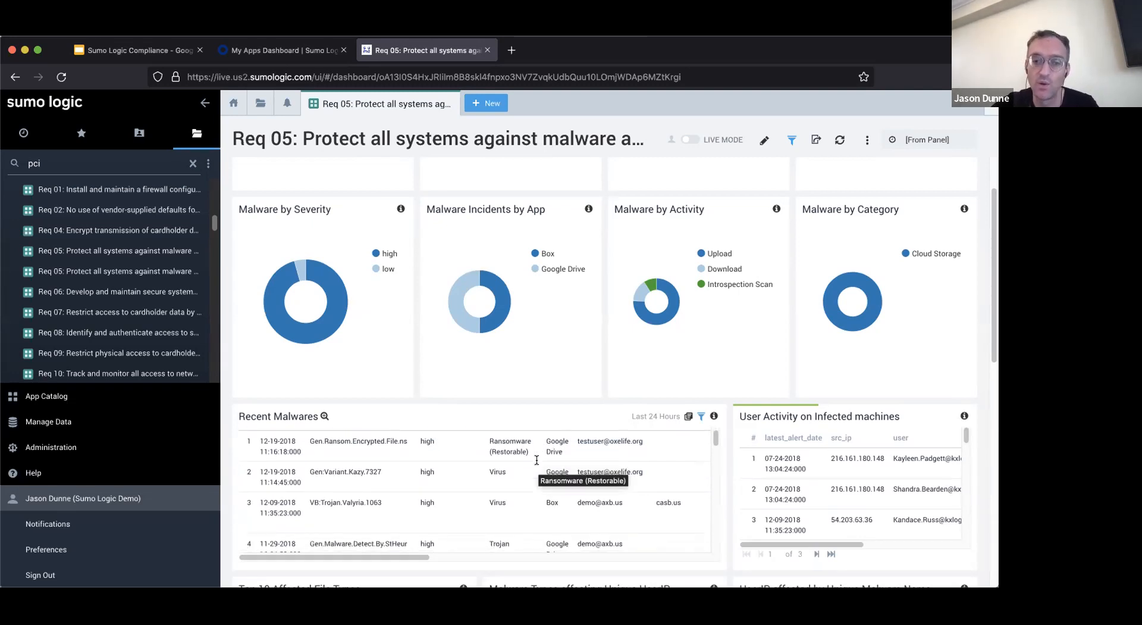
pyautogui.scroll(-1, 536, 460)
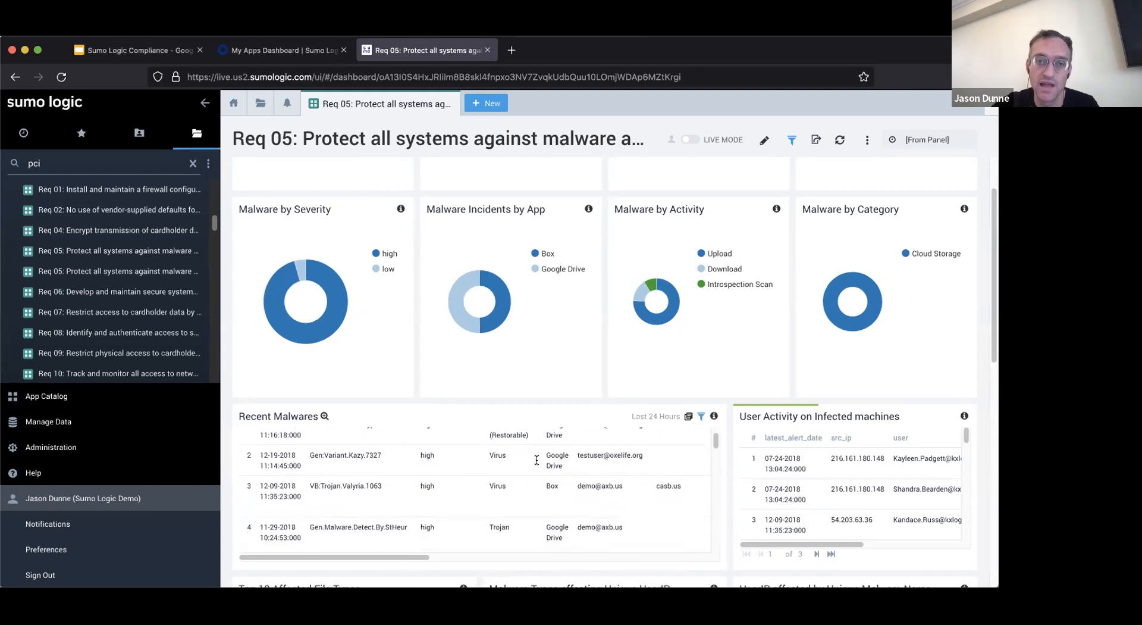
pyautogui.click(791, 143)
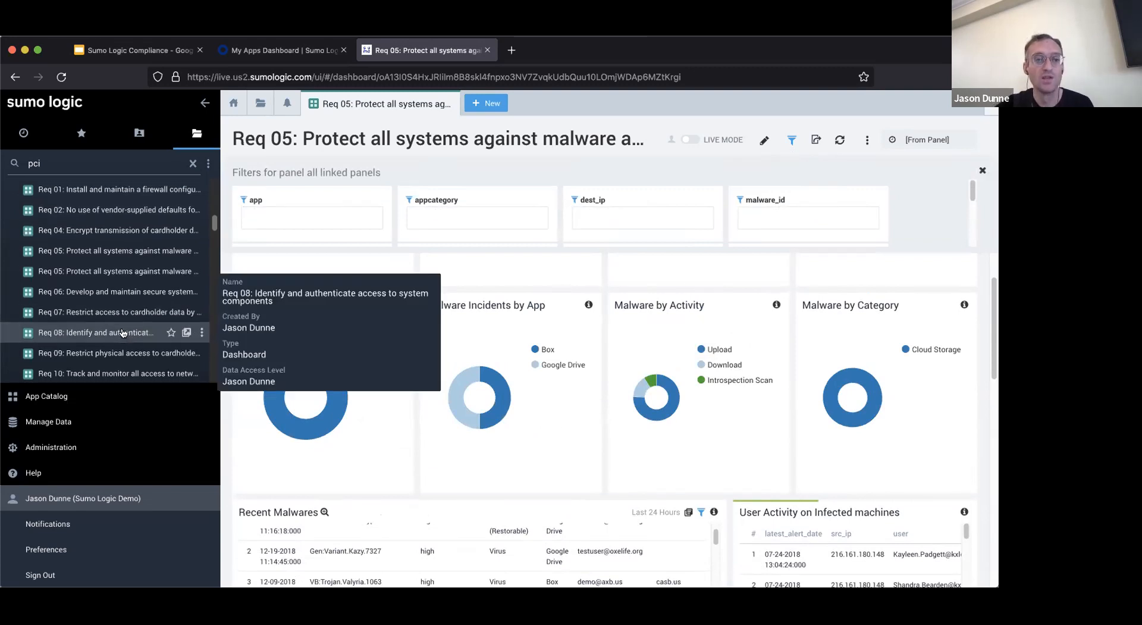
# Open the Req 10 dashboard on tracking access to network resources and close the Req 05 dashboard
pyautogui.scroll(-2, 122, 333)
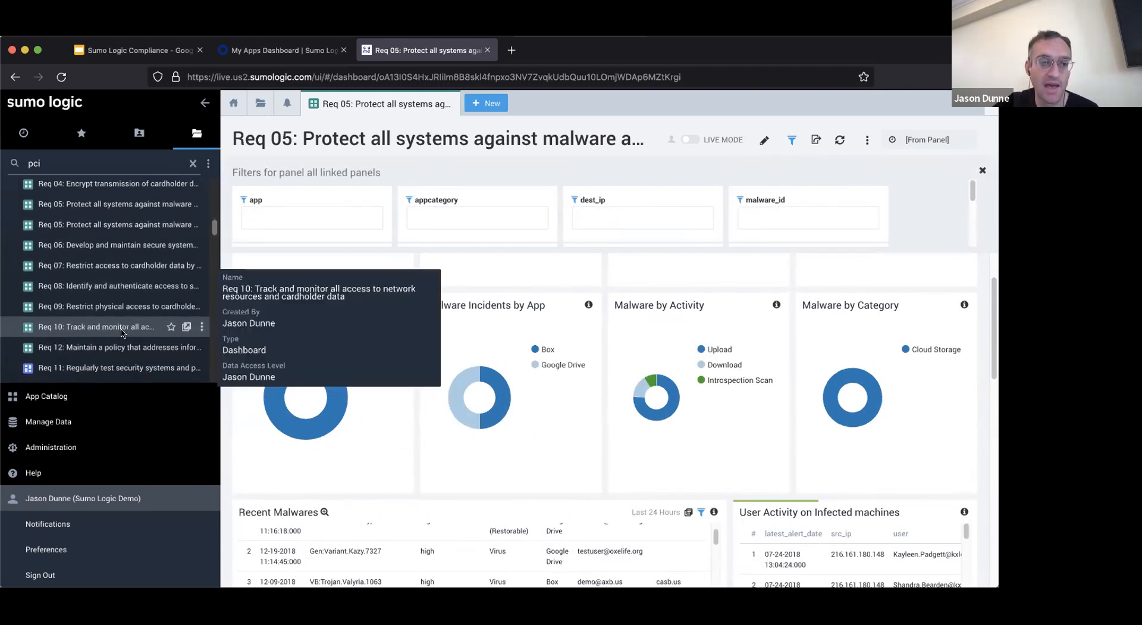
pyautogui.click(122, 330)
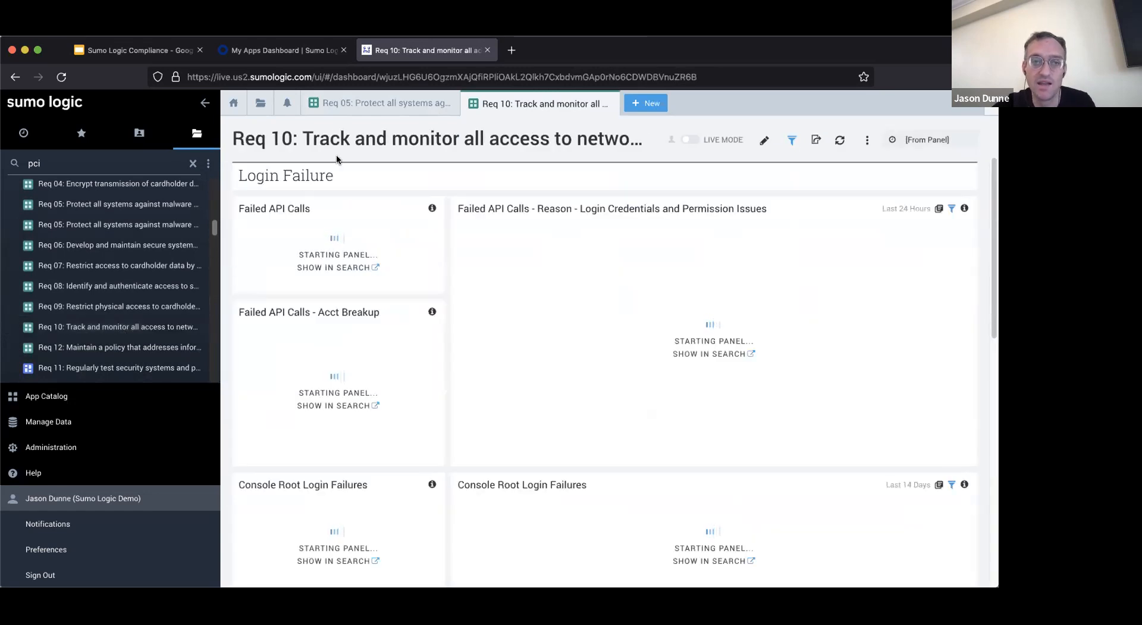
pyautogui.click(447, 103)
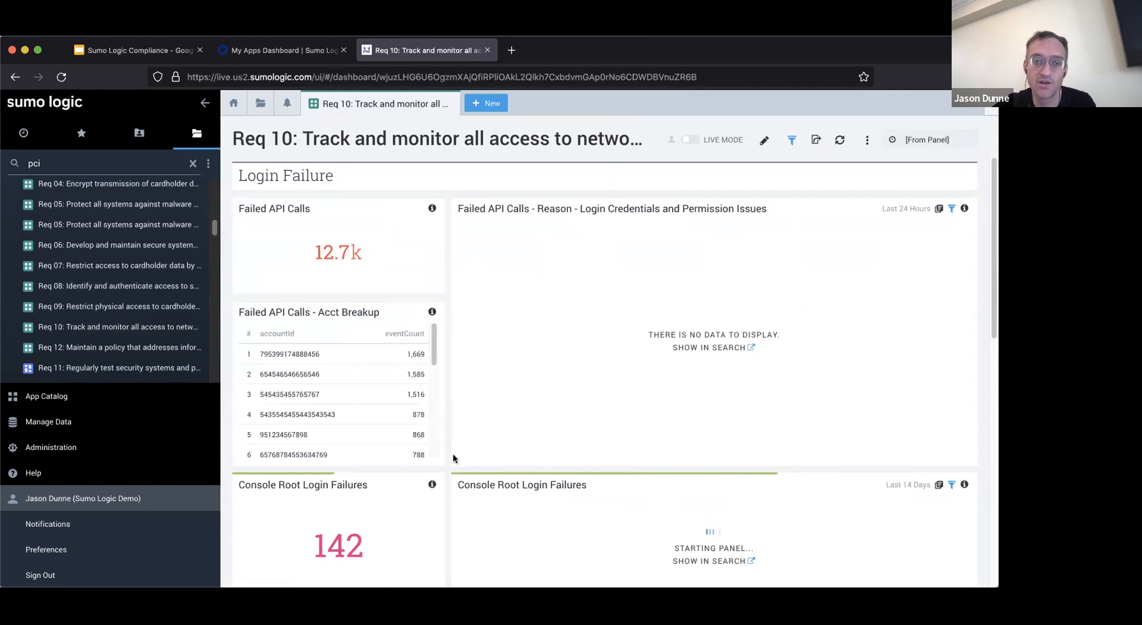
# Examine the failed API call, console login failure and successful root console login panels of the Req 10 dashboard
pyautogui.scroll(-5, 453, 460)
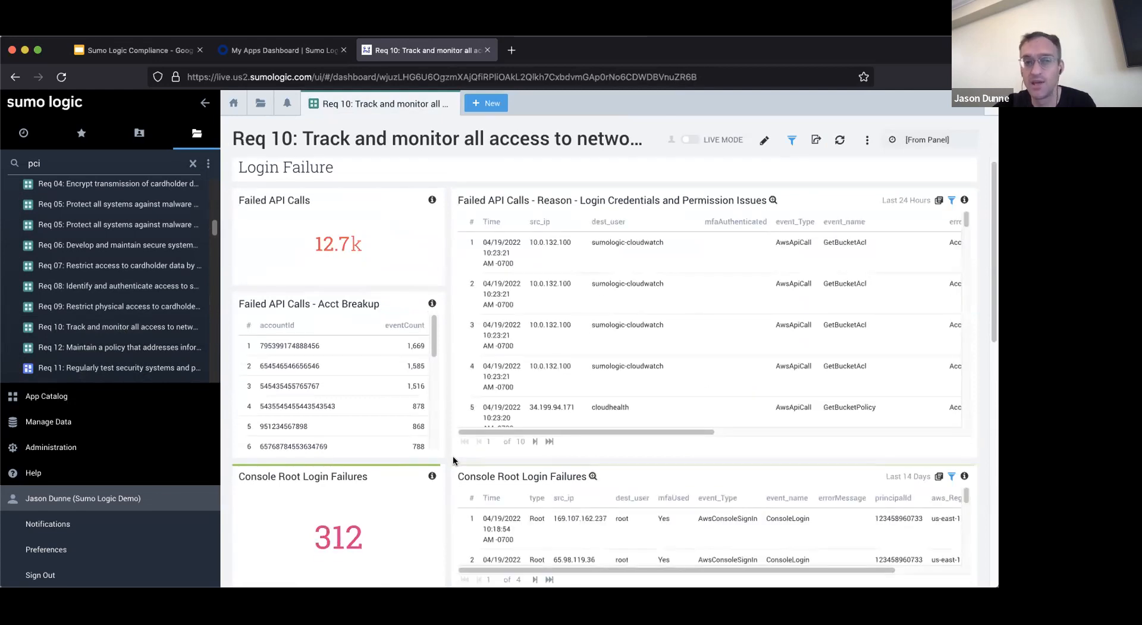
pyautogui.scroll(-1, 454, 460)
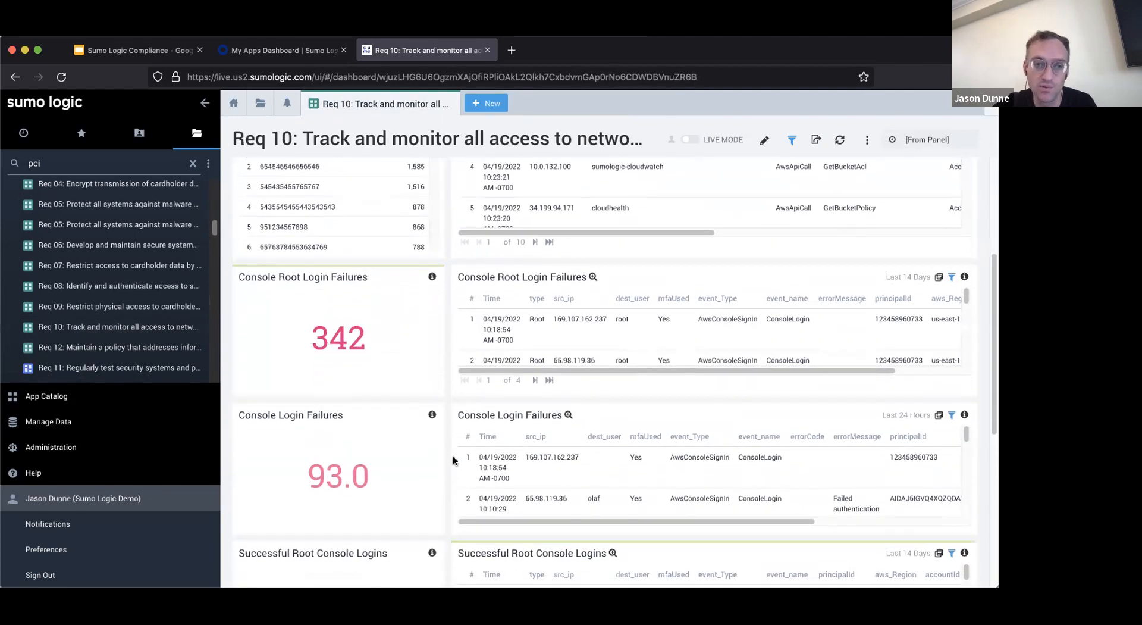
pyautogui.scroll(-3, 453, 460)
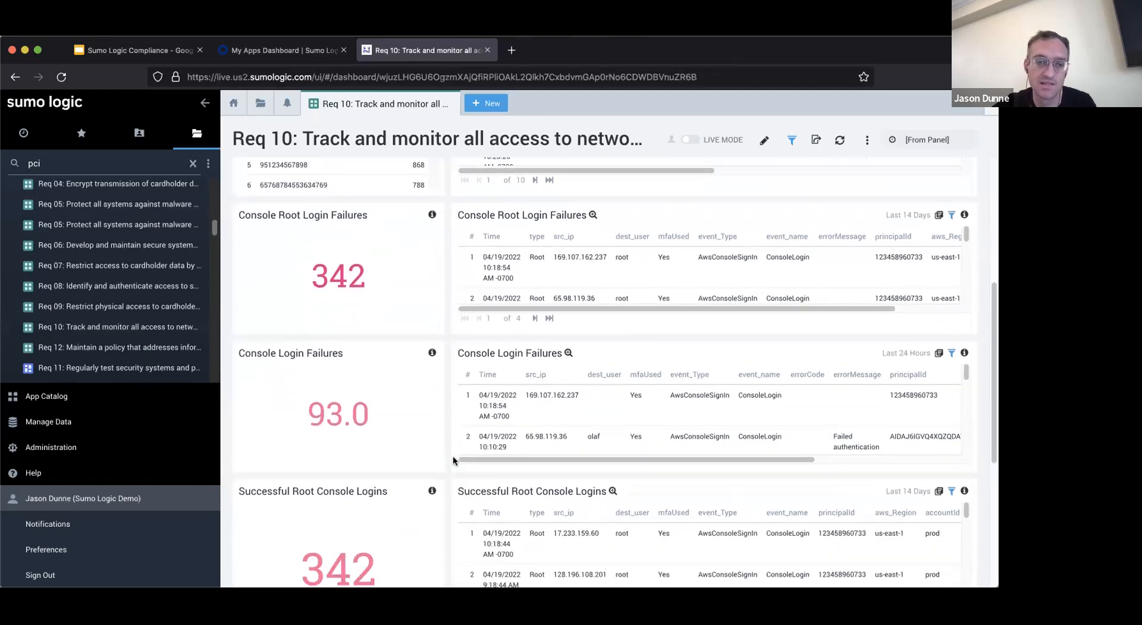
pyautogui.scroll(-5, 453, 460)
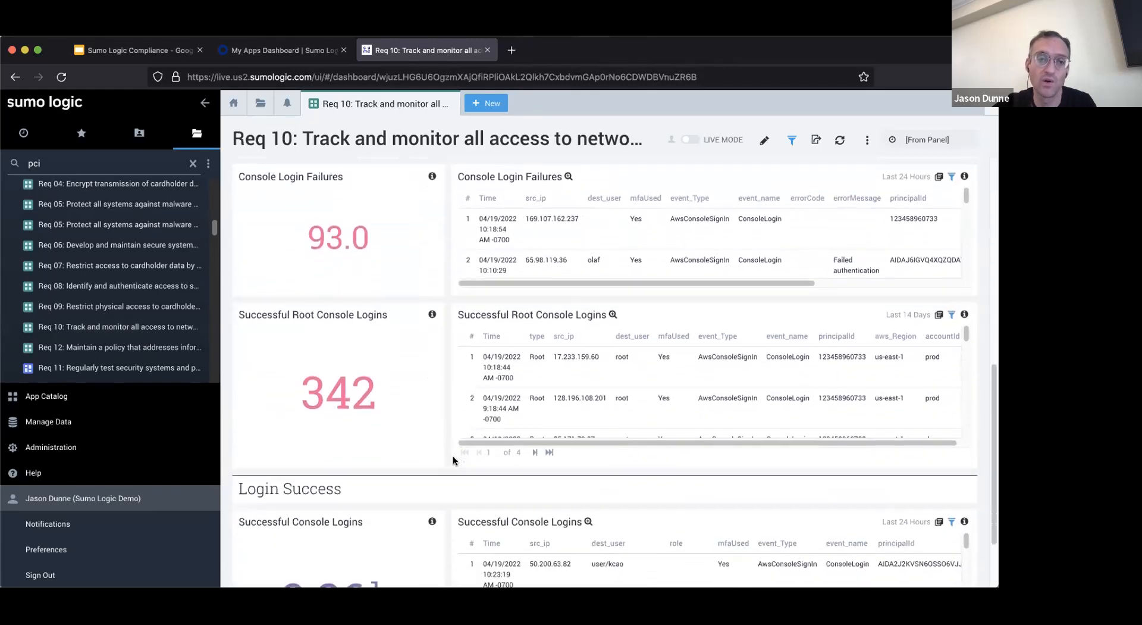
pyautogui.scroll(9, 452, 455)
pyautogui.scroll(4, 452, 455)
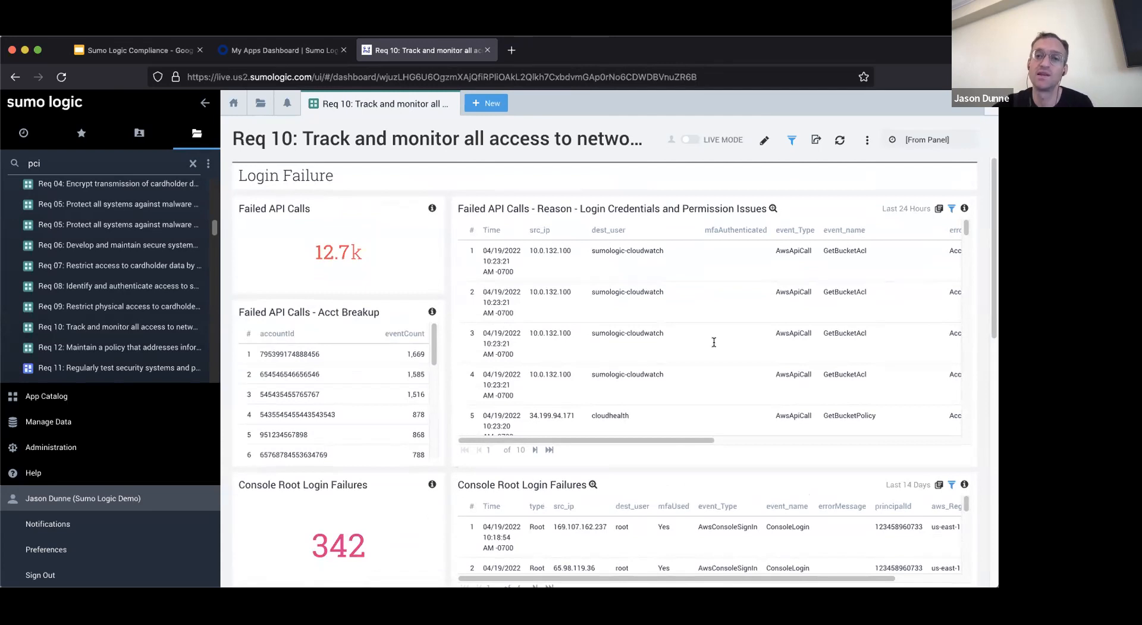
# Inspect the rows of the Failed API Calls - Reason table and the columns of the Console Root Login Failures table
pyautogui.scroll(-2, 714, 342)
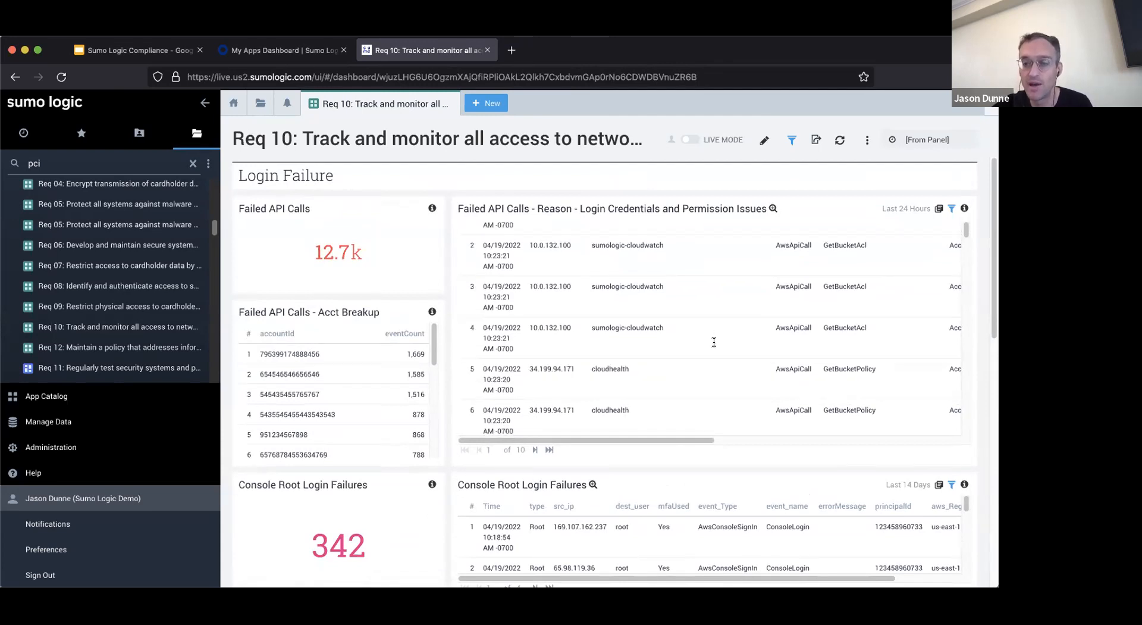
pyautogui.scroll(-1, 689, 475)
pyautogui.hscroll(2, 689, 473)
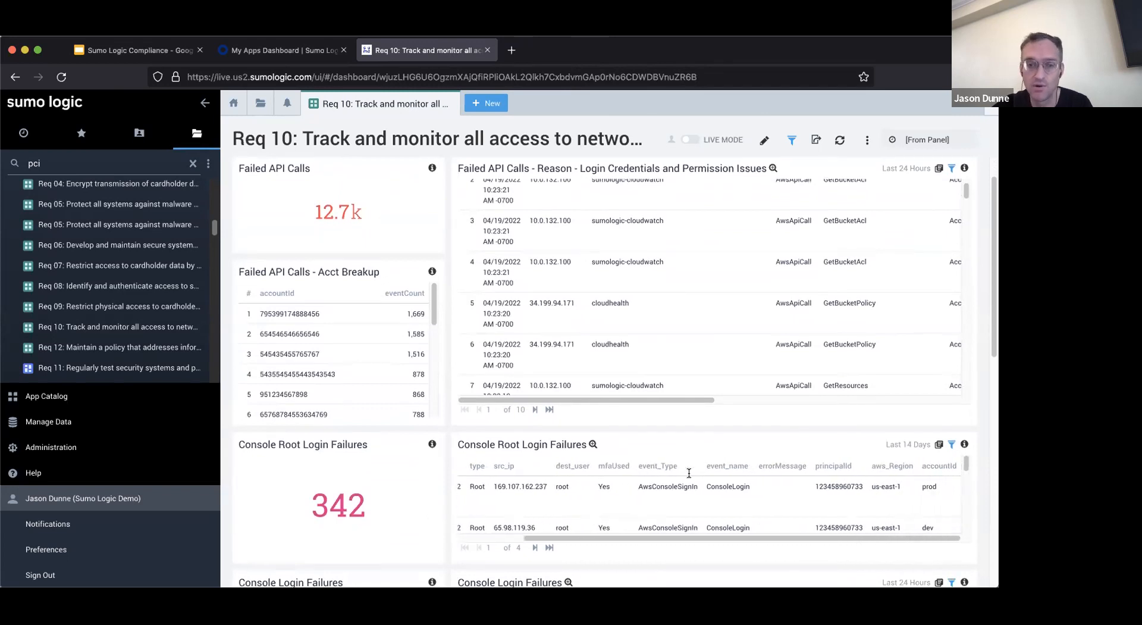
pyautogui.hscroll(-2, 689, 473)
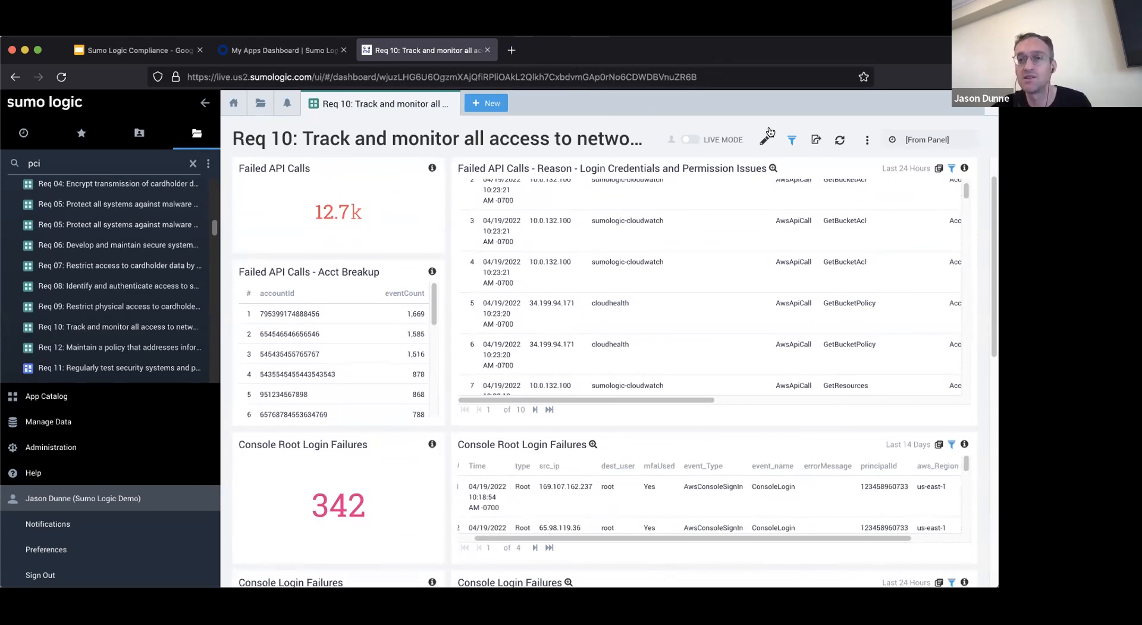
# Filter the Req 10 dashboard's linked panels by the src_ip value 10.0.132.100
pyautogui.click(790, 140)
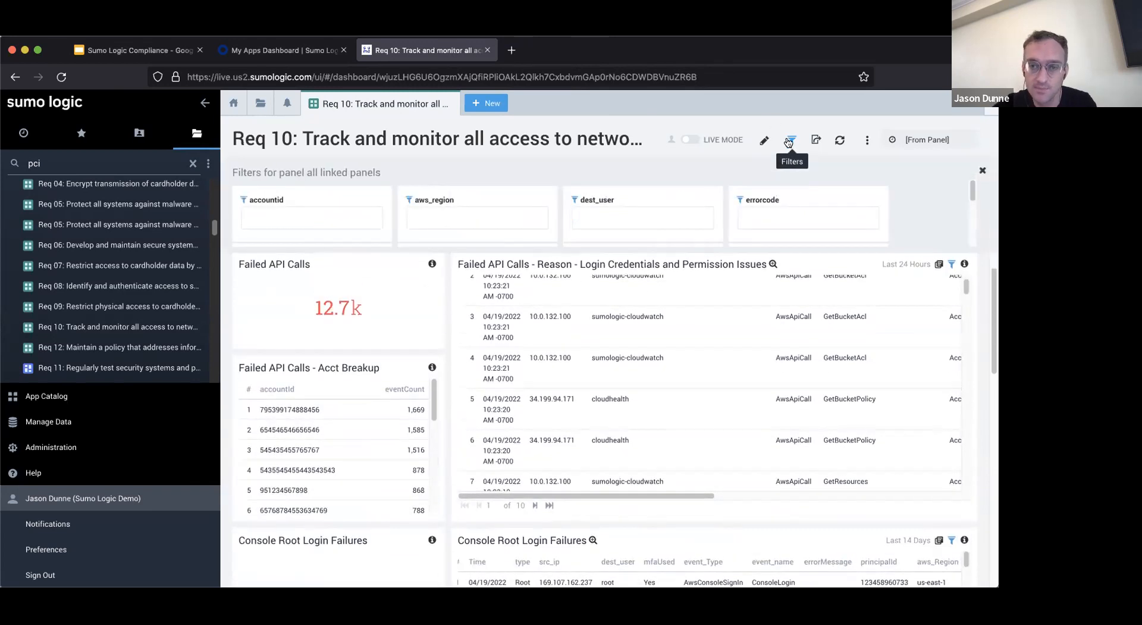
pyautogui.scroll(-2, 677, 184)
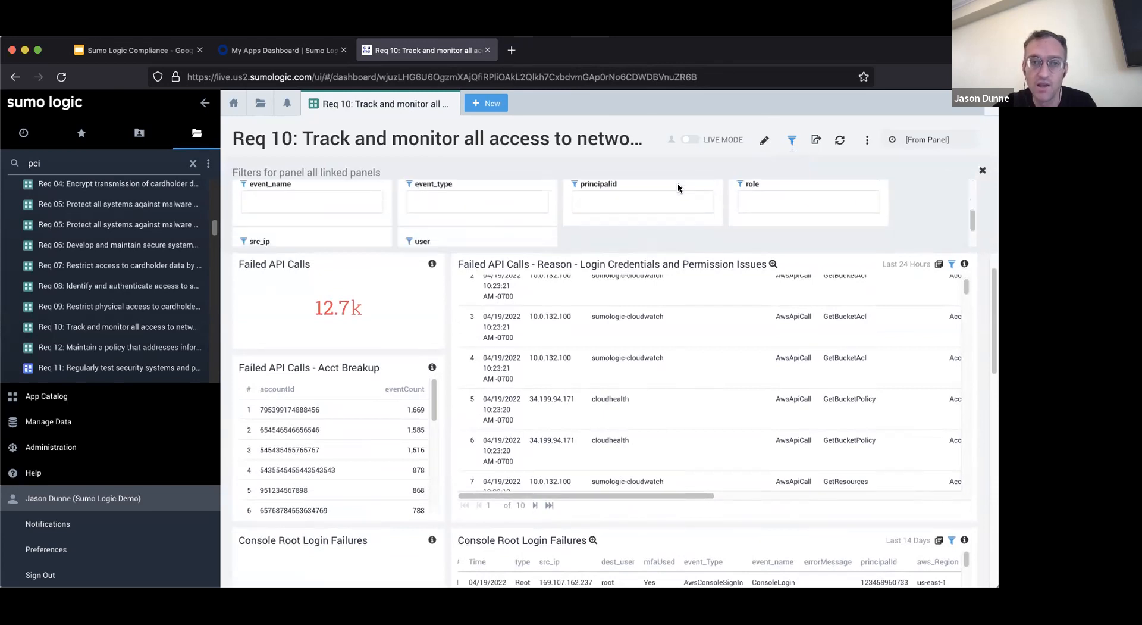
pyautogui.scroll(-2, 604, 196)
pyautogui.click(344, 236)
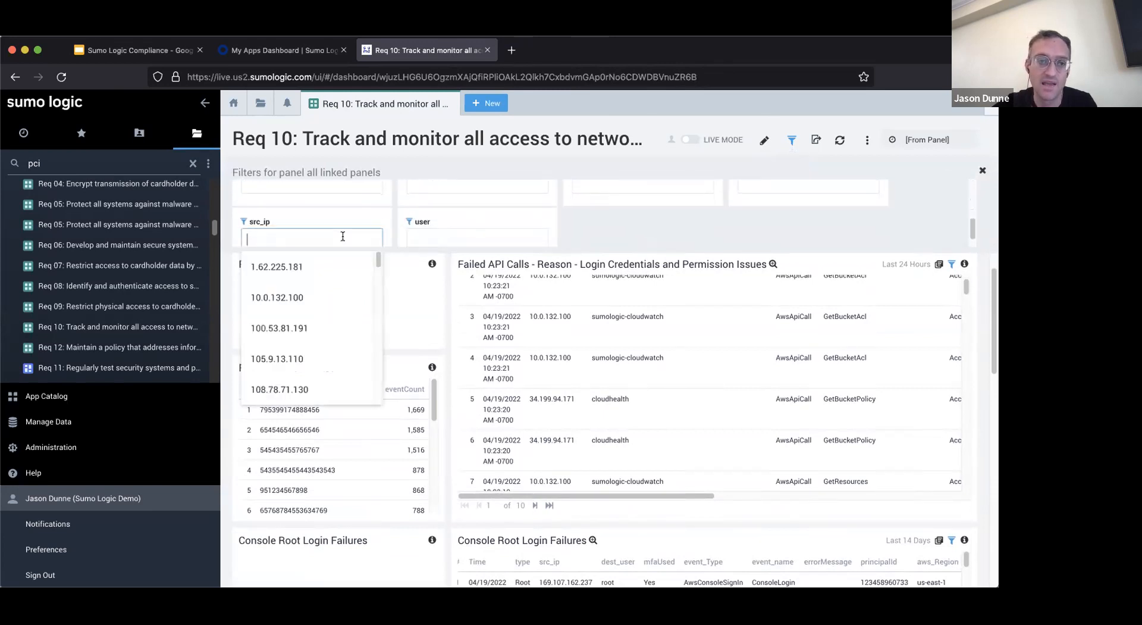
pyautogui.click(302, 298)
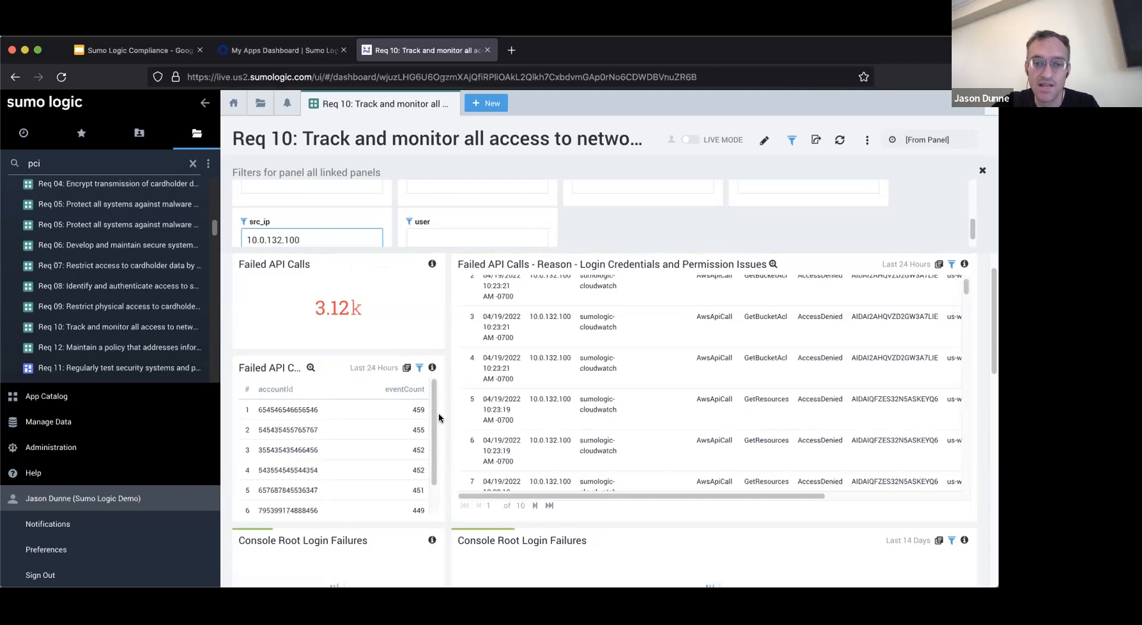
# Examine the failed API call and console login failure panels of Req 10 for the filtered source IP
pyautogui.scroll(-1, 449, 461)
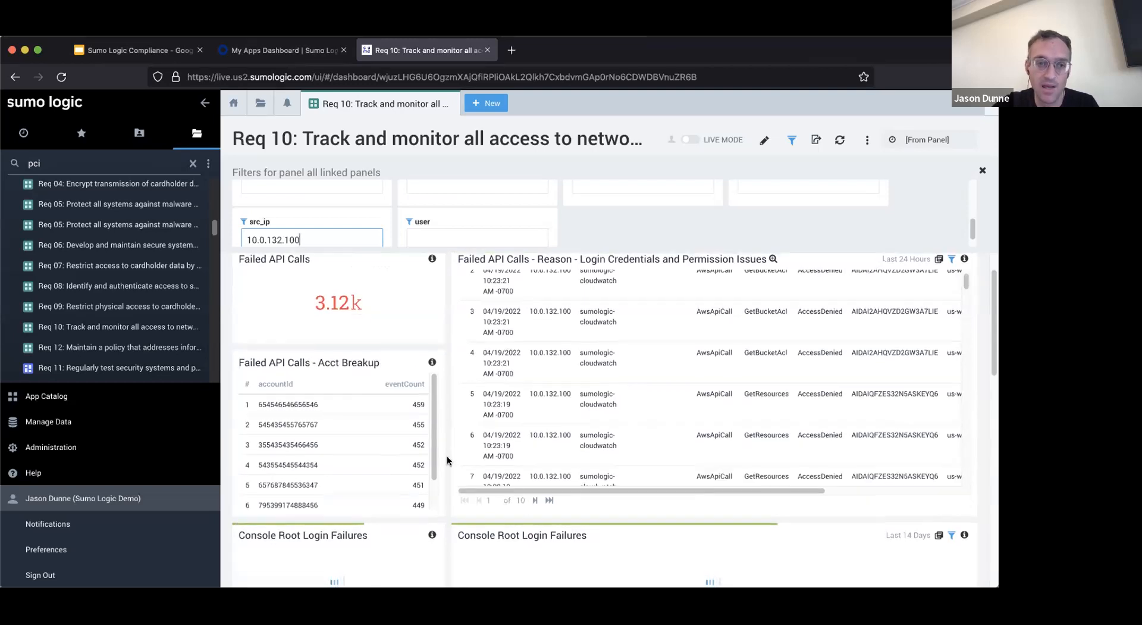
pyautogui.scroll(-2, 449, 461)
pyautogui.scroll(2, 449, 461)
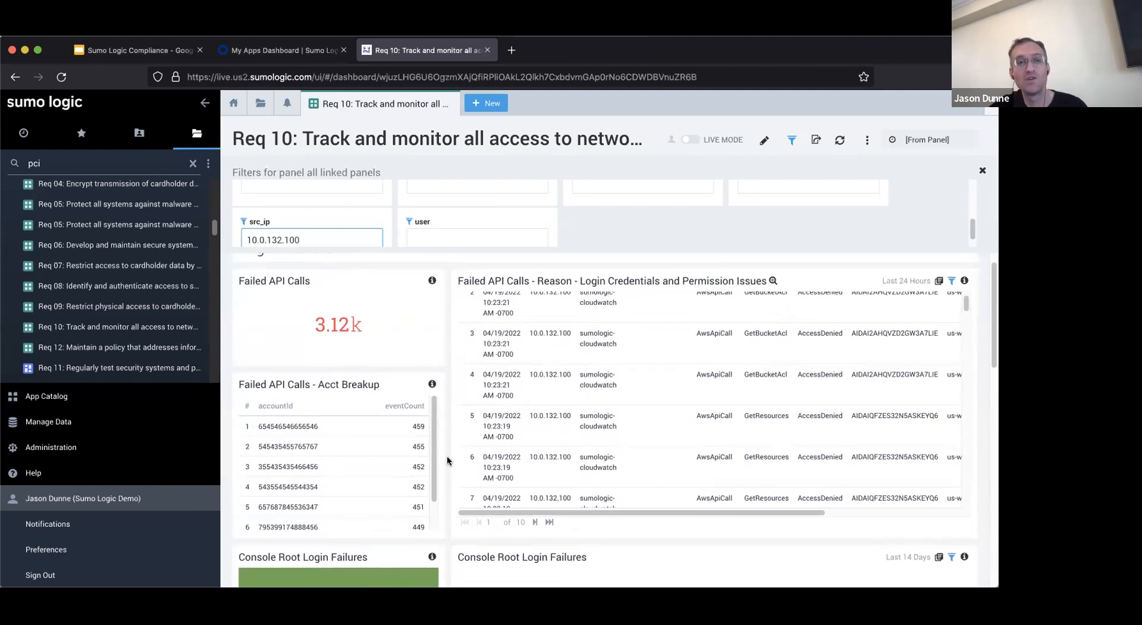
pyautogui.scroll(-3, 448, 460)
pyautogui.scroll(-6, 447, 459)
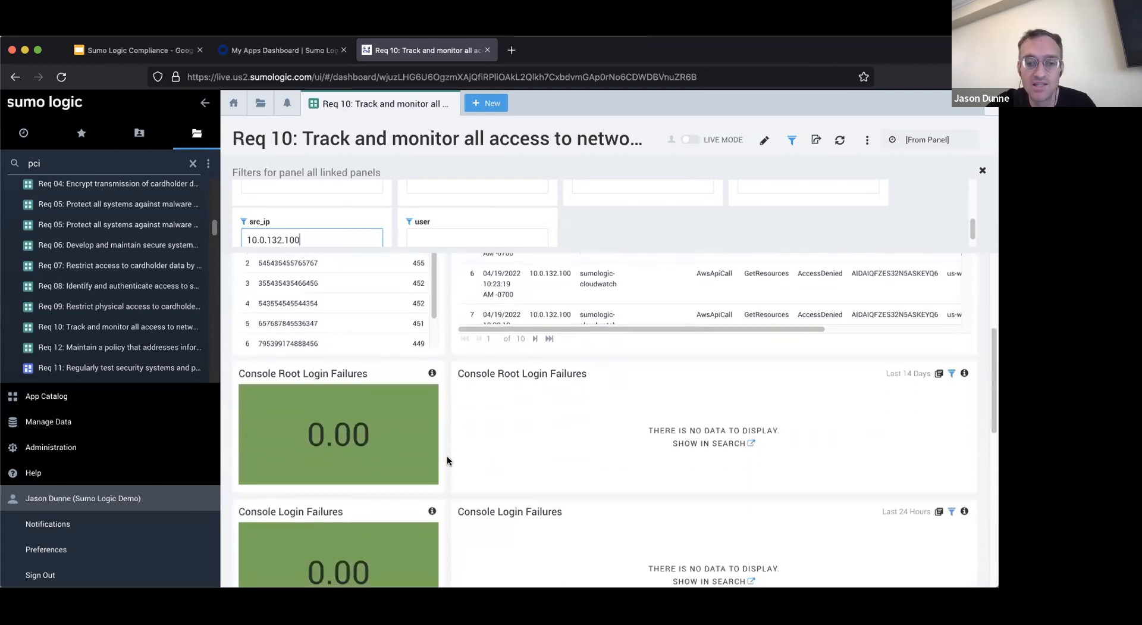
pyautogui.scroll(10, 448, 460)
pyautogui.scroll(-5, 448, 460)
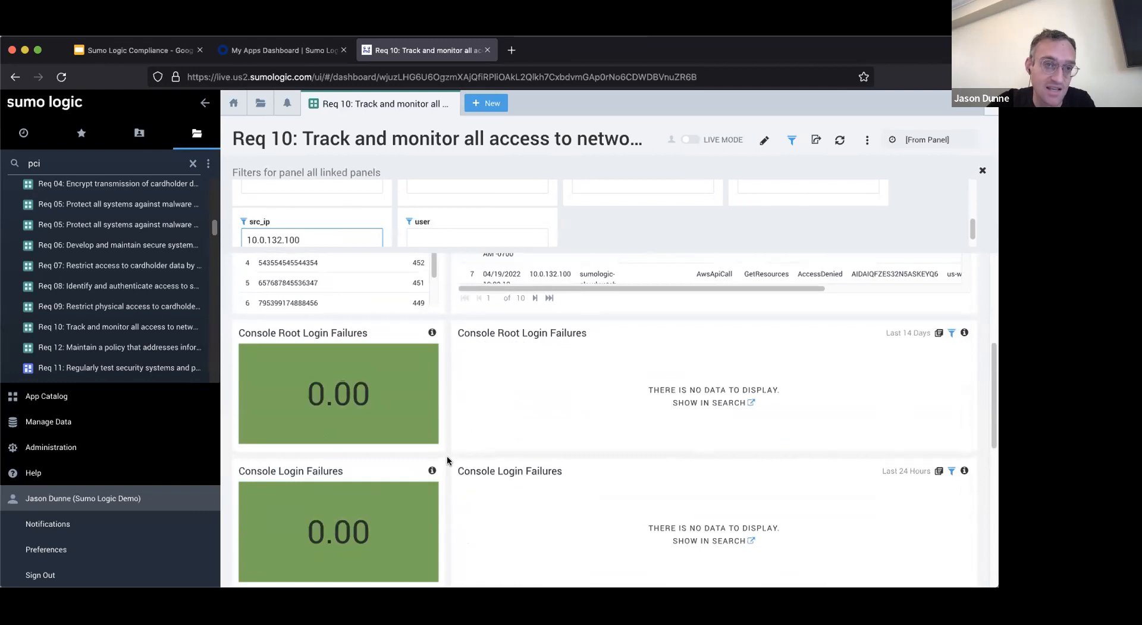
pyautogui.scroll(5, 448, 460)
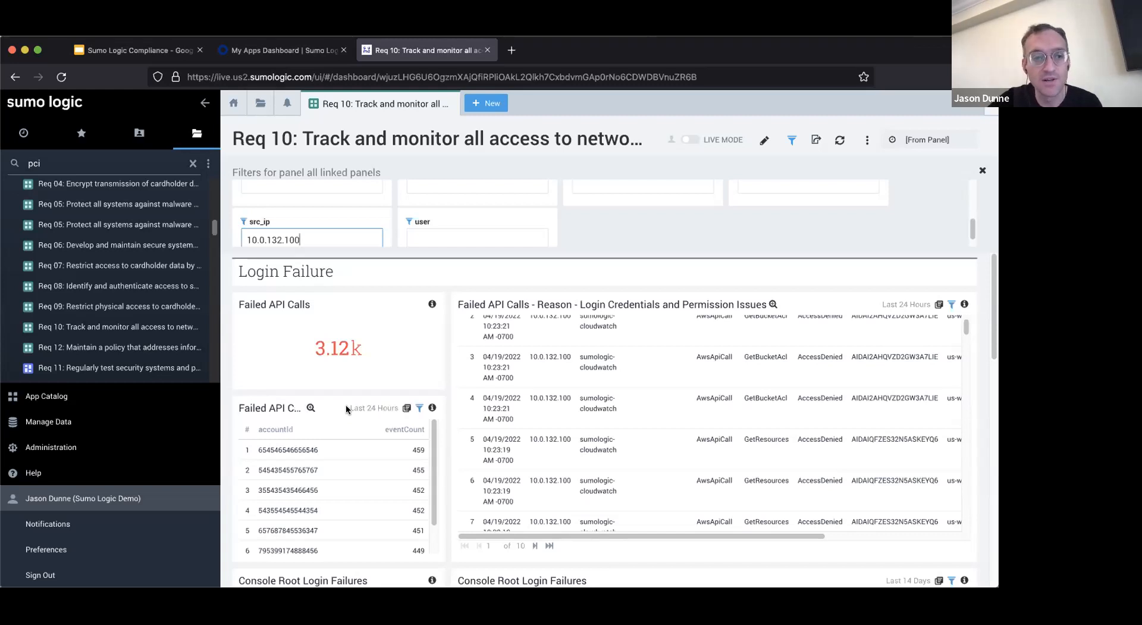
# Review the policy change charts of the Req 12 dashboard and open the Req 11 dashboard on regularly testing security systems
pyautogui.click(126, 350)
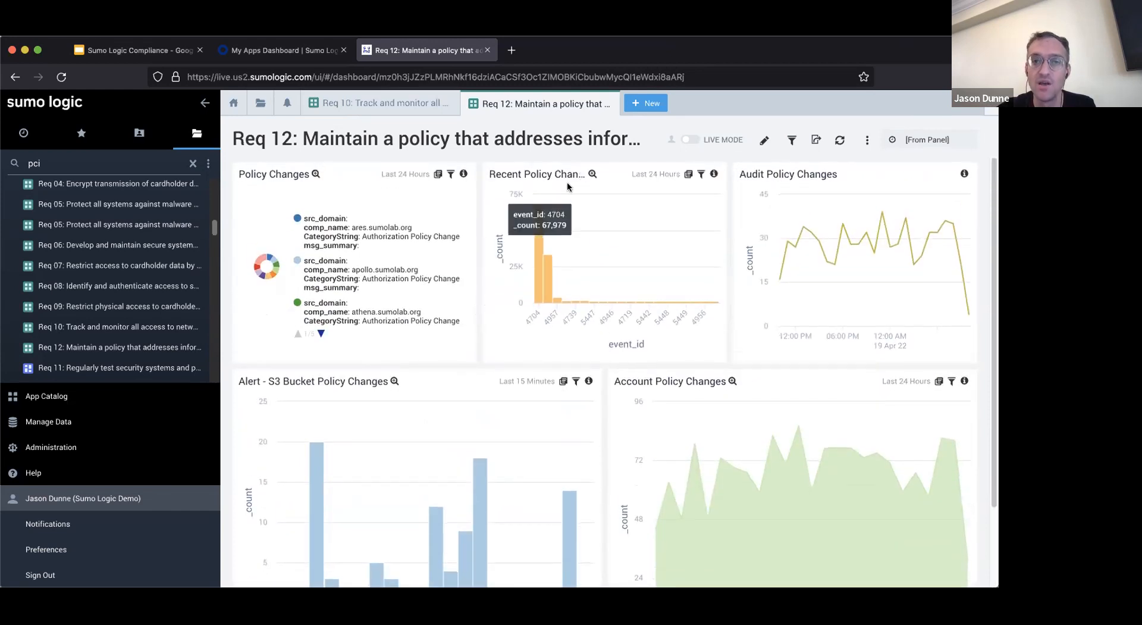
pyautogui.scroll(-3, 587, 473)
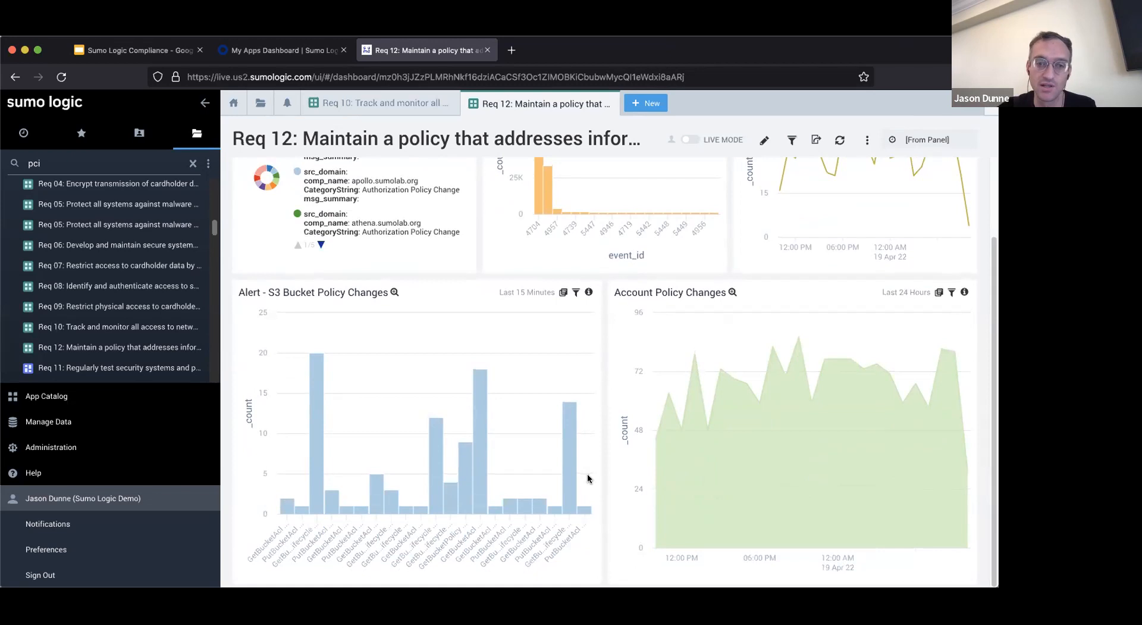
pyautogui.scroll(3, 587, 477)
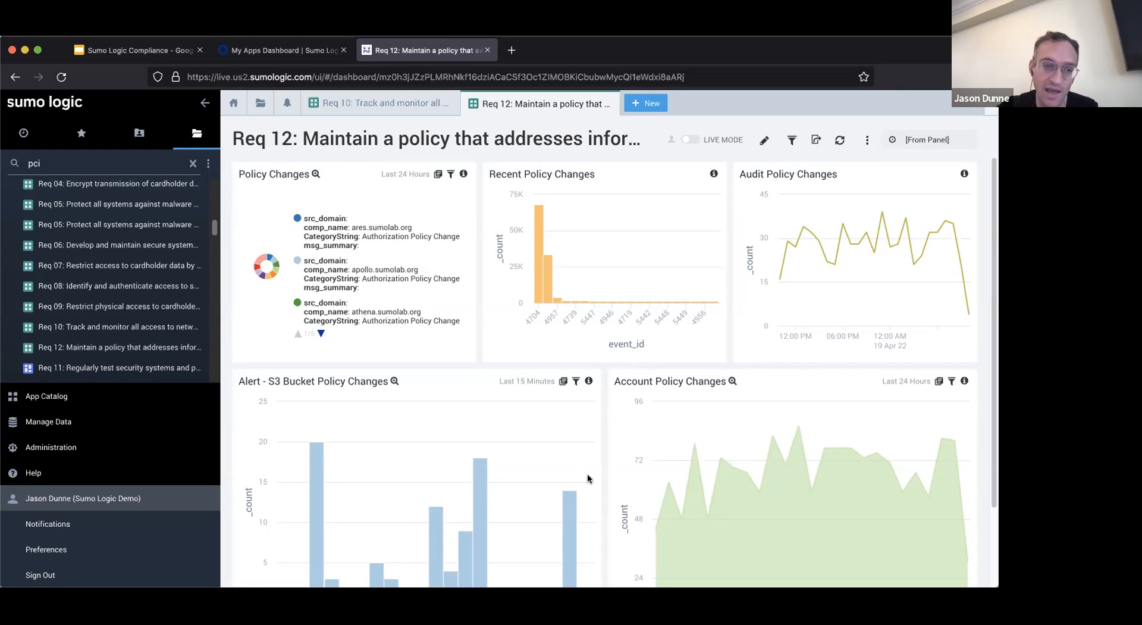
pyautogui.click(103, 368)
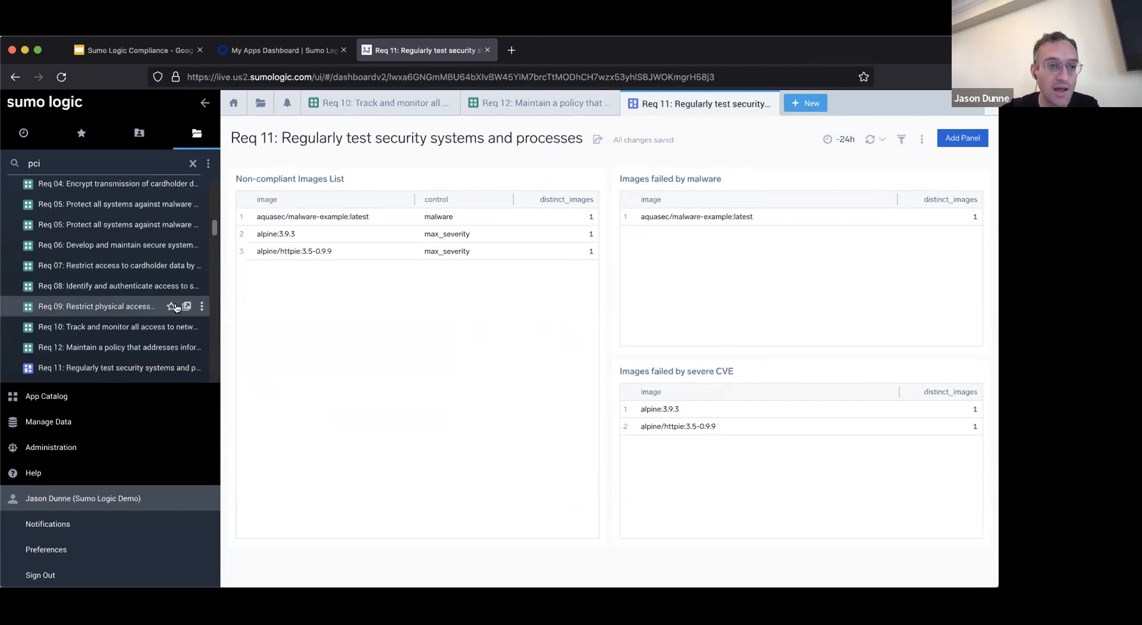
# Expand the Linux folder among the pci results to show its PCI dashboards, and clear the library search
pyautogui.scroll(5, 154, 286)
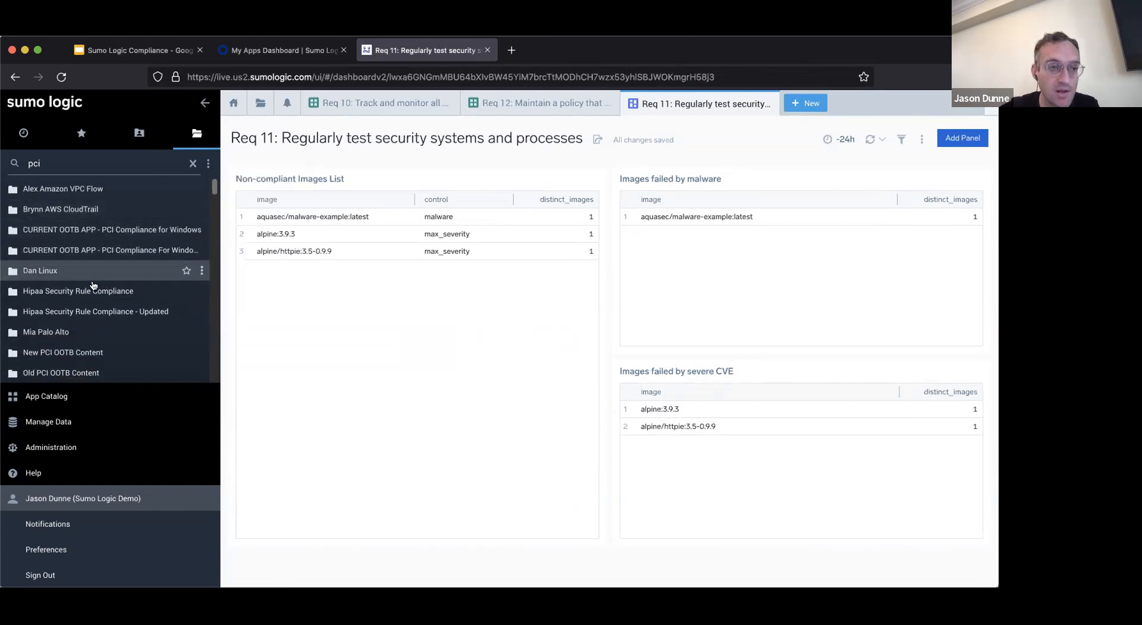
pyautogui.click(80, 269)
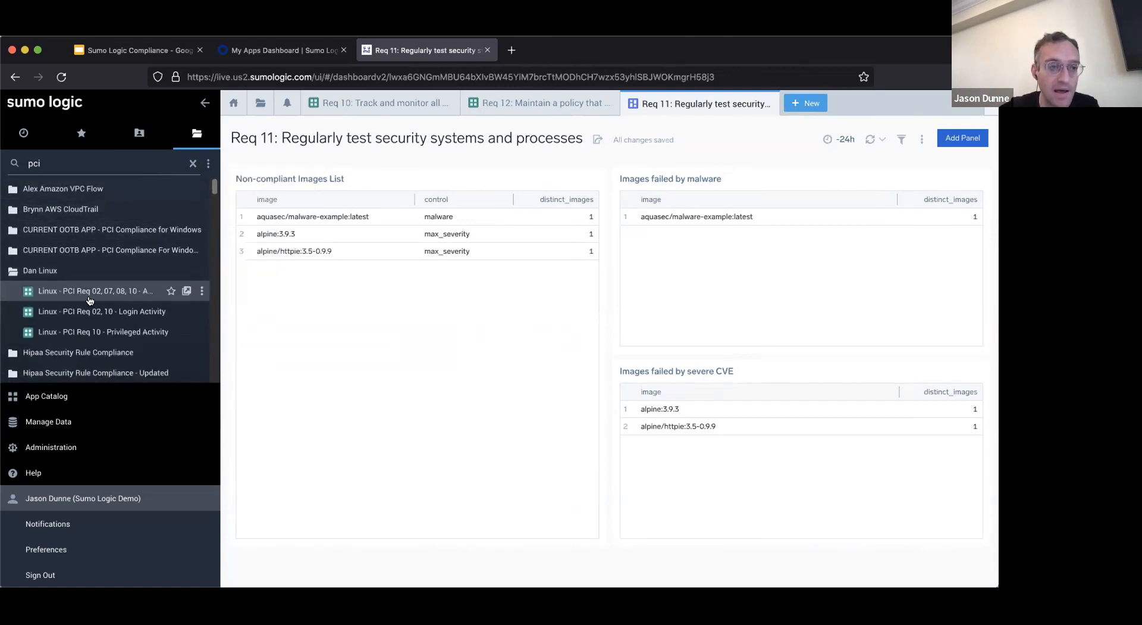
pyautogui.click(193, 163)
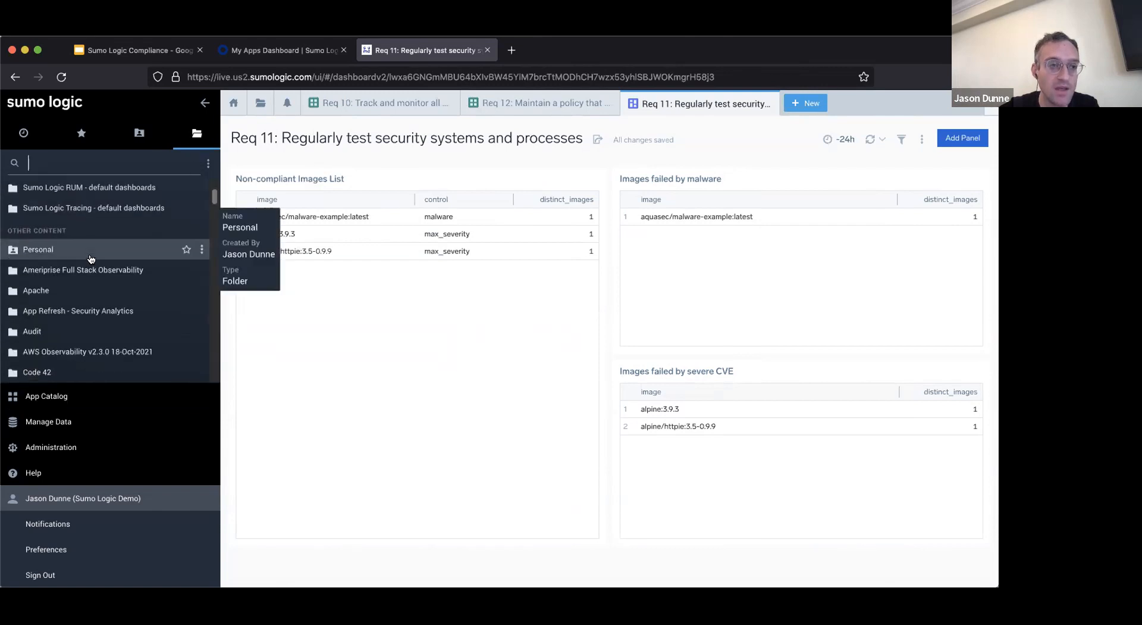
# Open the Amazon CloudTrail Security Analytics Access Monitoring dashboard from the FINAL Dashboards folder of App Refresh - Security Analytics, and collapse the library
pyautogui.click(80, 316)
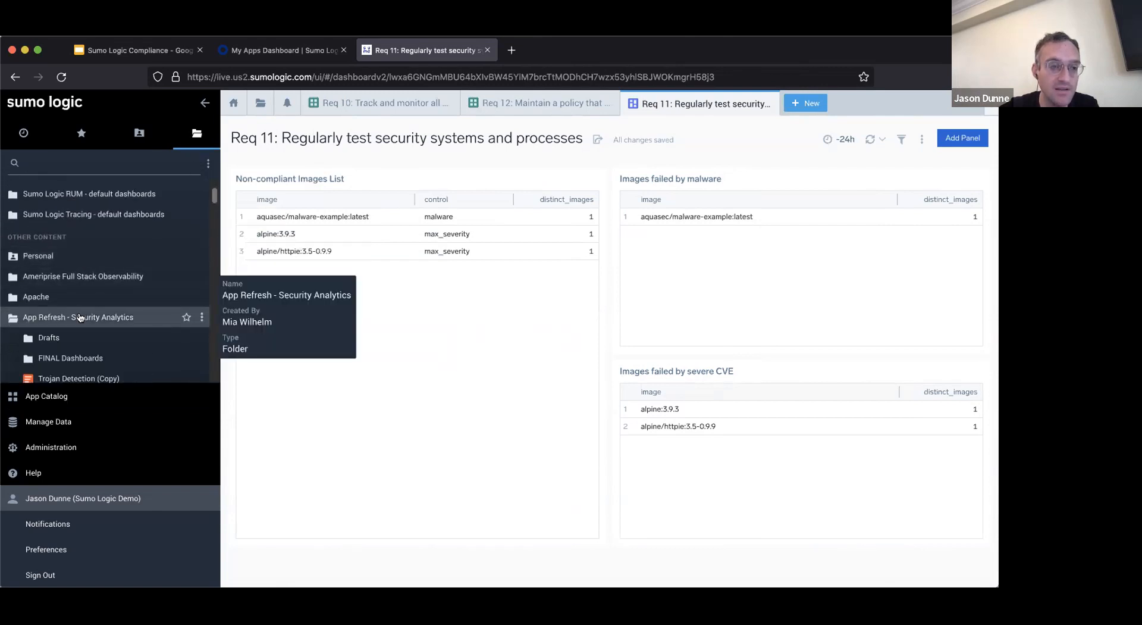
pyautogui.scroll(-2, 83, 316)
pyautogui.click(83, 271)
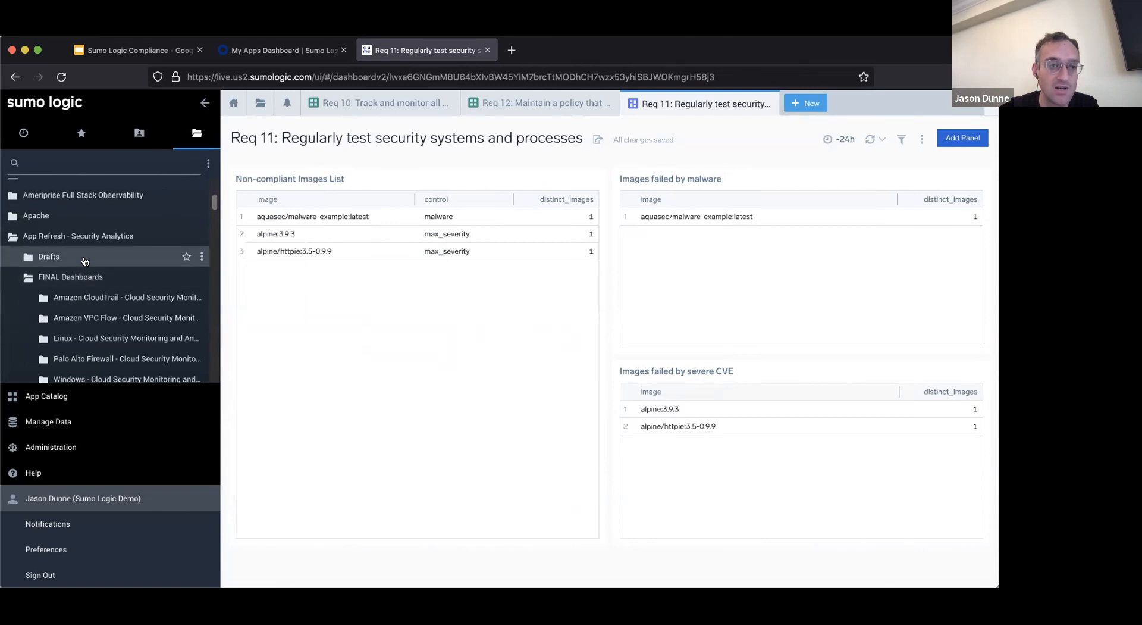
pyautogui.click(75, 297)
pyautogui.scroll(-3, 78, 299)
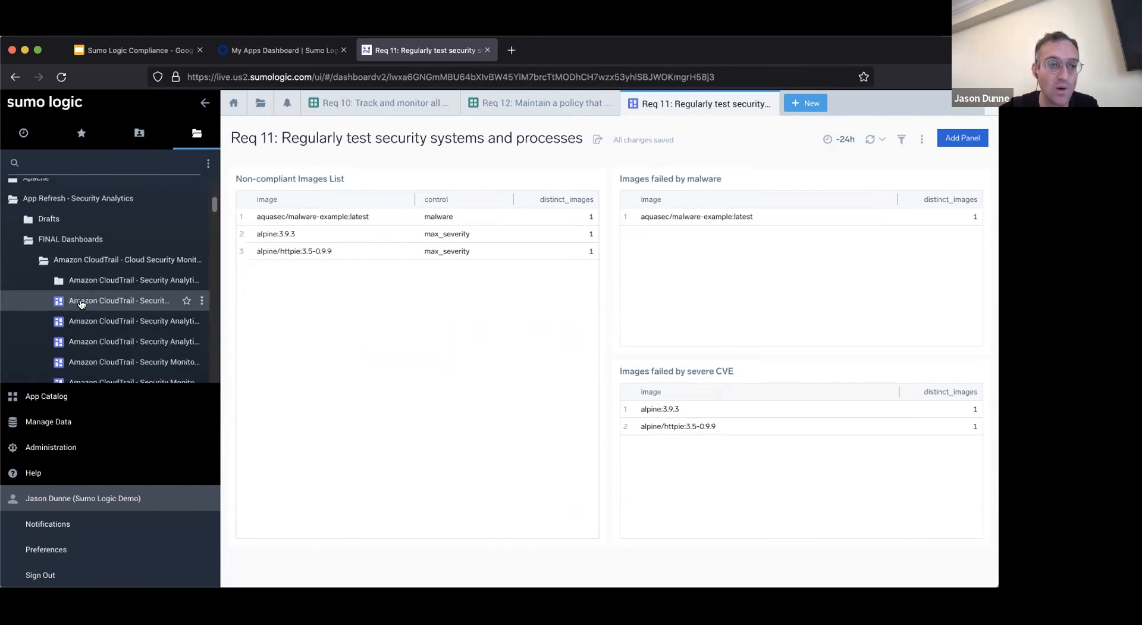
pyautogui.click(82, 301)
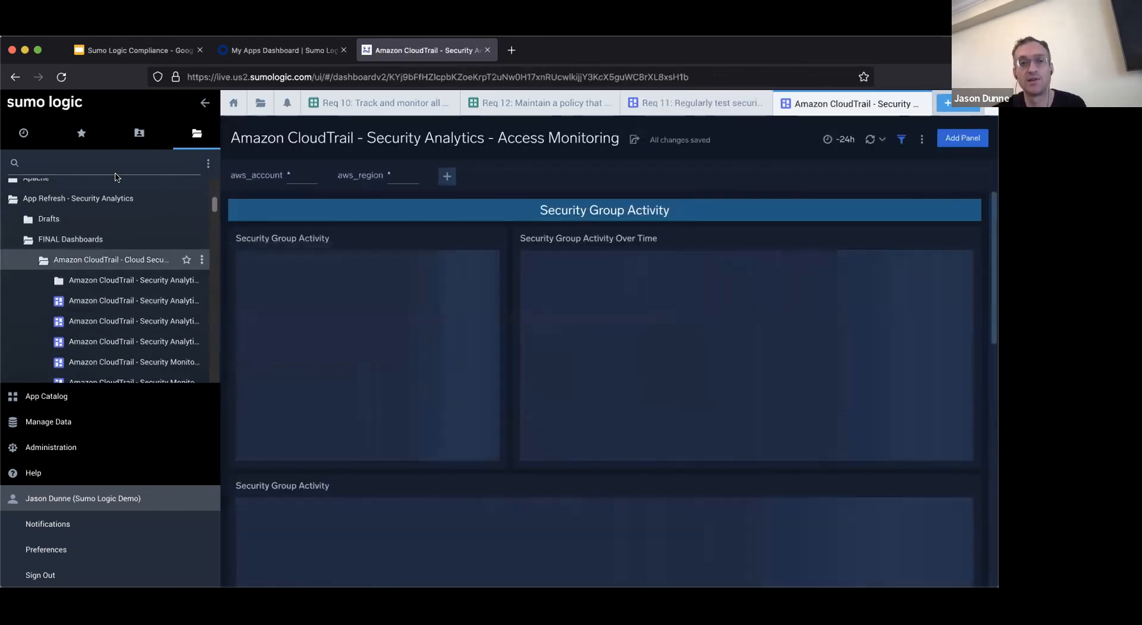
pyautogui.click(204, 106)
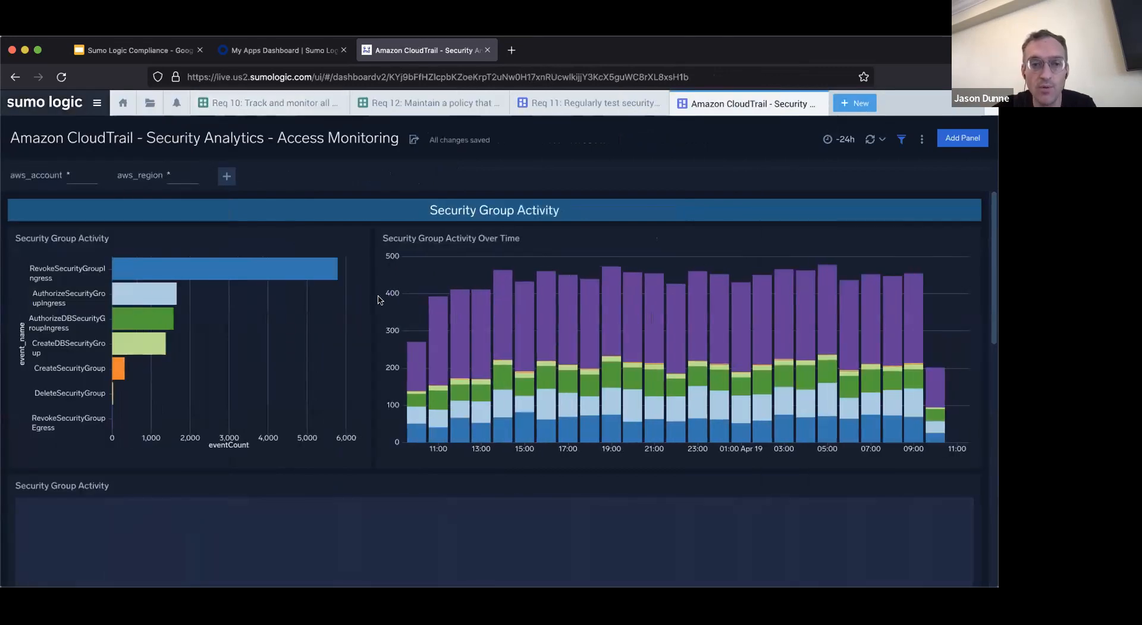
# Examine the security group activity and the read only and non read only events on the CloudTrail Access Monitoring dashboard
pyautogui.scroll(-10, 380, 420)
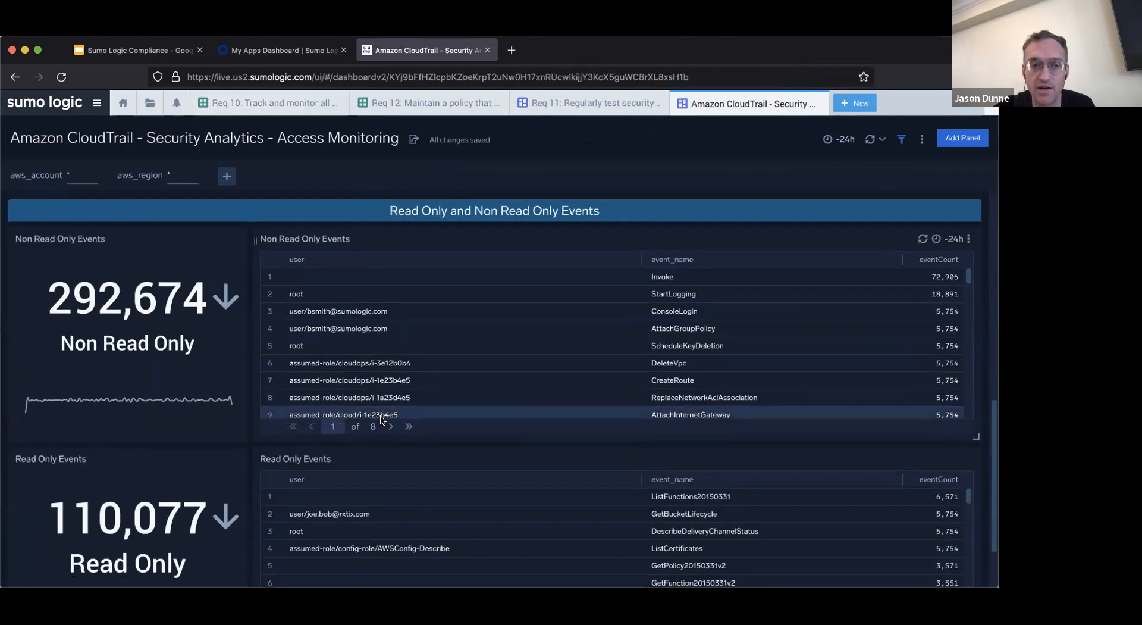
pyautogui.scroll(-2, 253, 478)
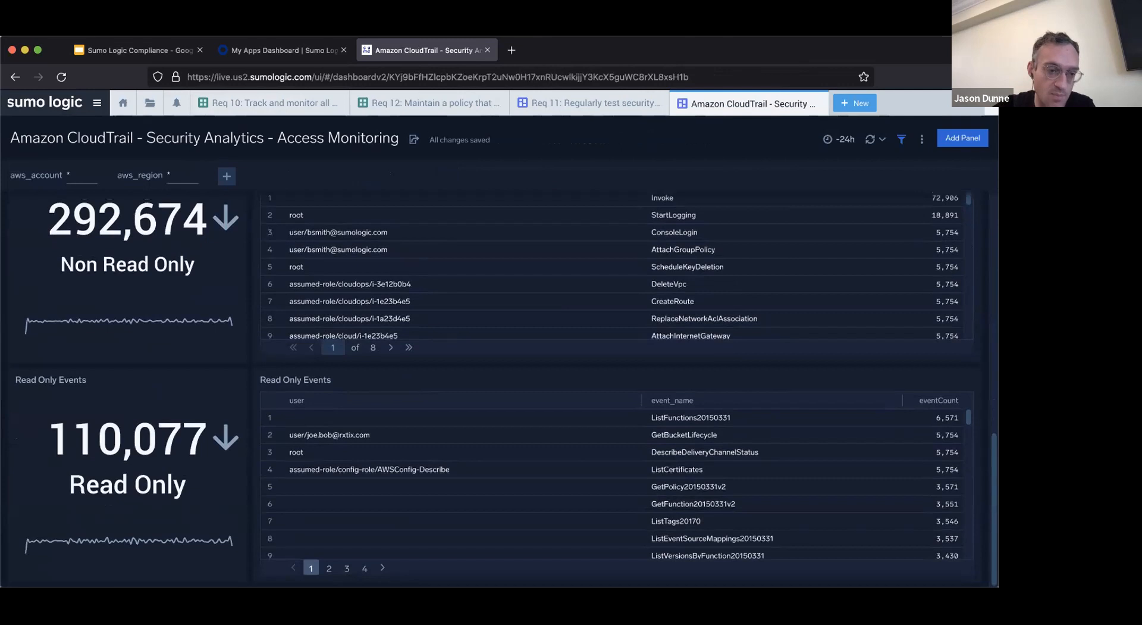
pyautogui.scroll(10, 234, 509)
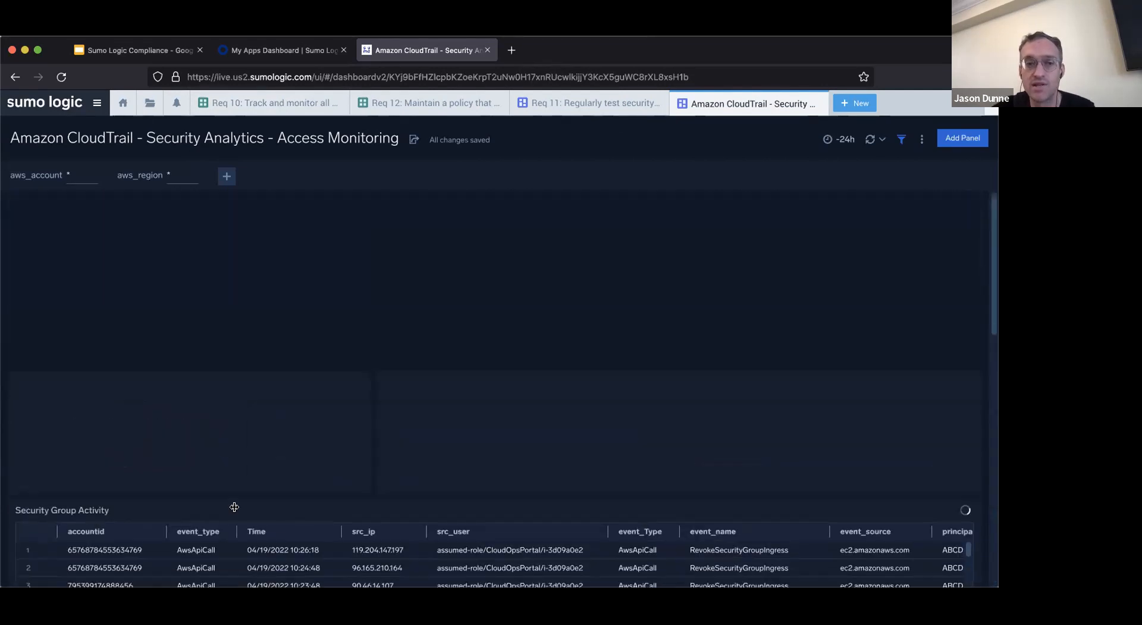
pyautogui.scroll(1, 234, 507)
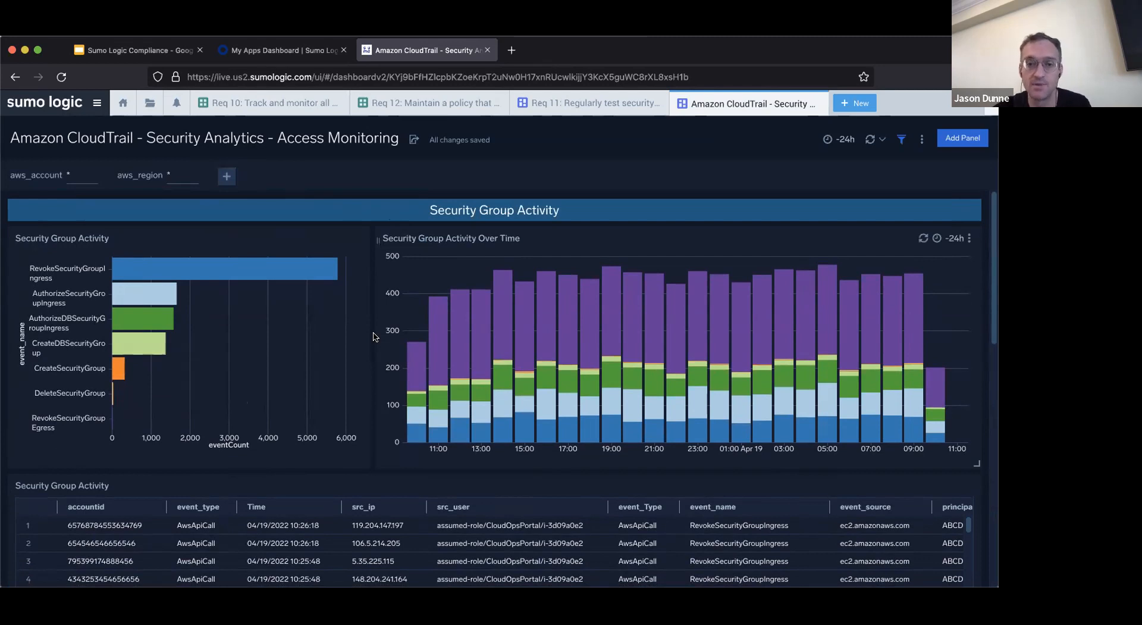
pyautogui.scroll(-3, 373, 337)
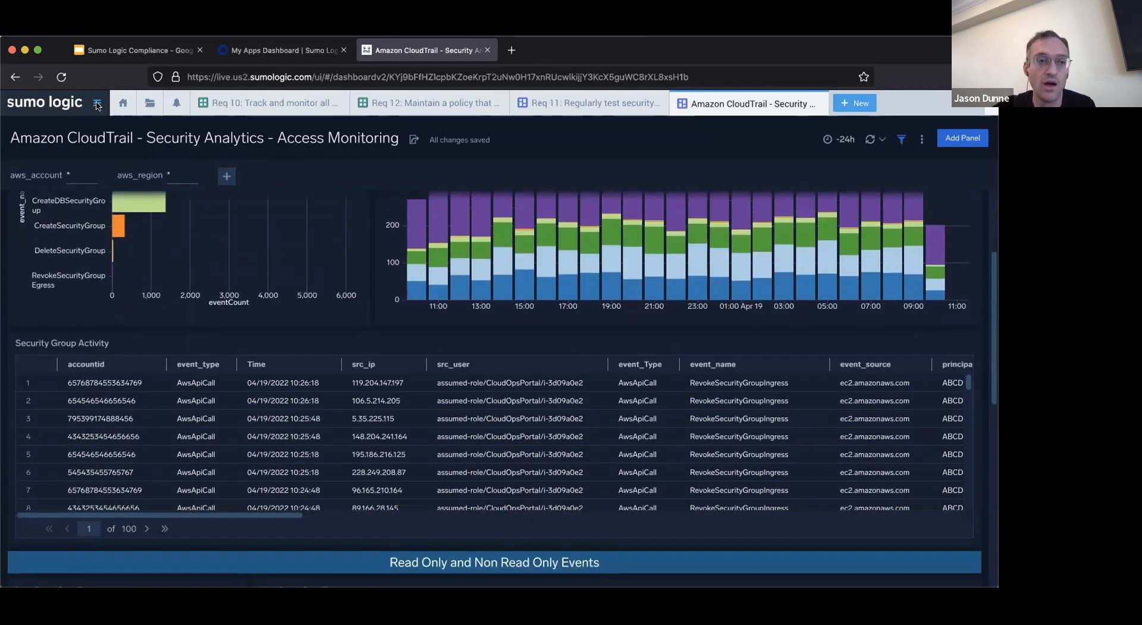
# Show all apps of the Security category in the App Catalog, clearing the pci search
pyautogui.click(97, 105)
pyautogui.click(64, 399)
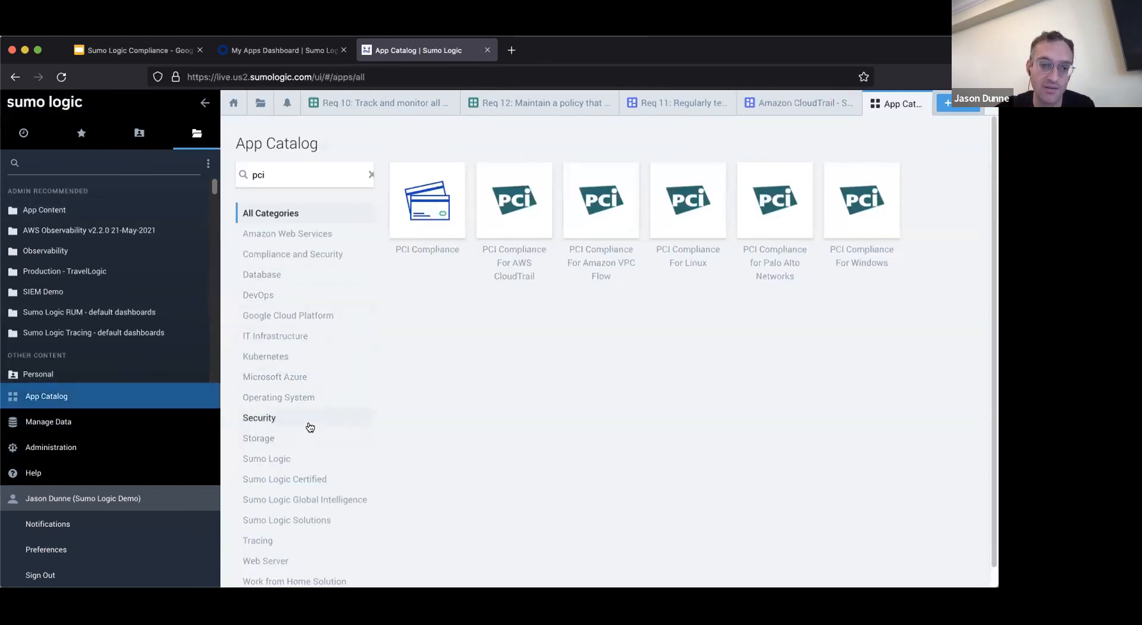
pyautogui.click(259, 417)
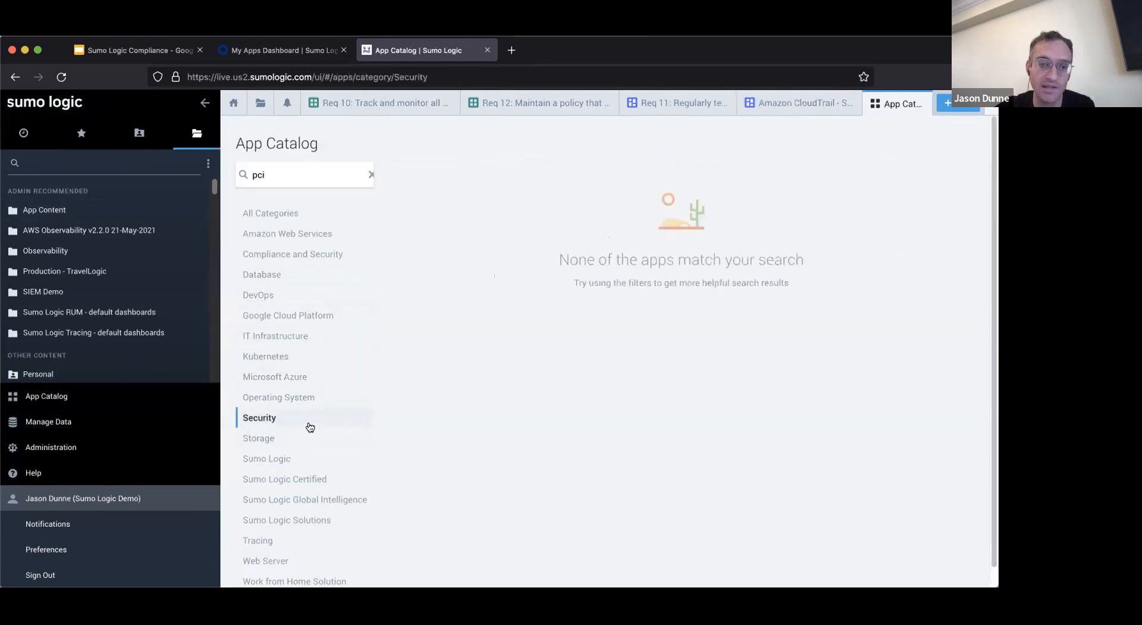
pyautogui.click(372, 174)
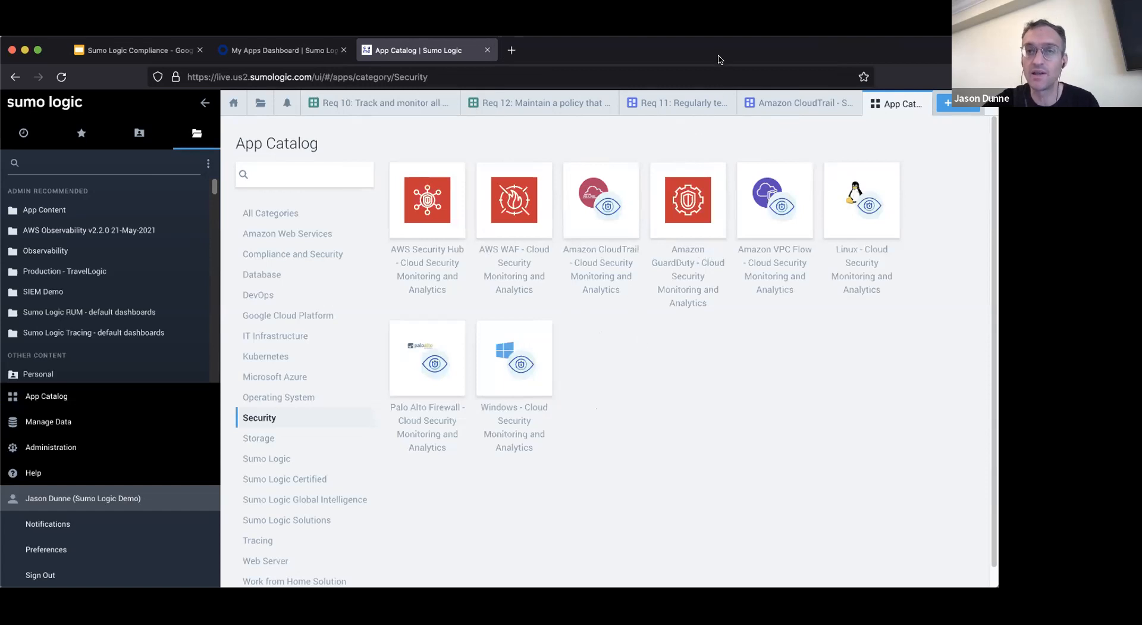
# Close the App Catalog and Okta My Apps pages, and return to the first slide of the Sumo Logic Compliance deck in Google Slides
pyautogui.click(487, 50)
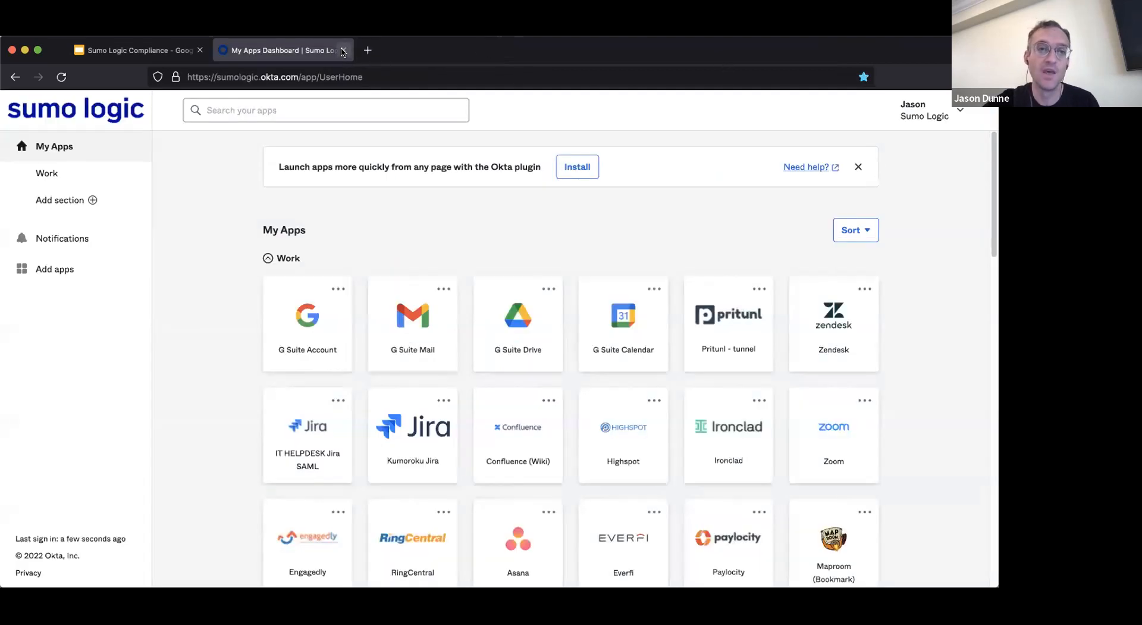
pyautogui.click(343, 50)
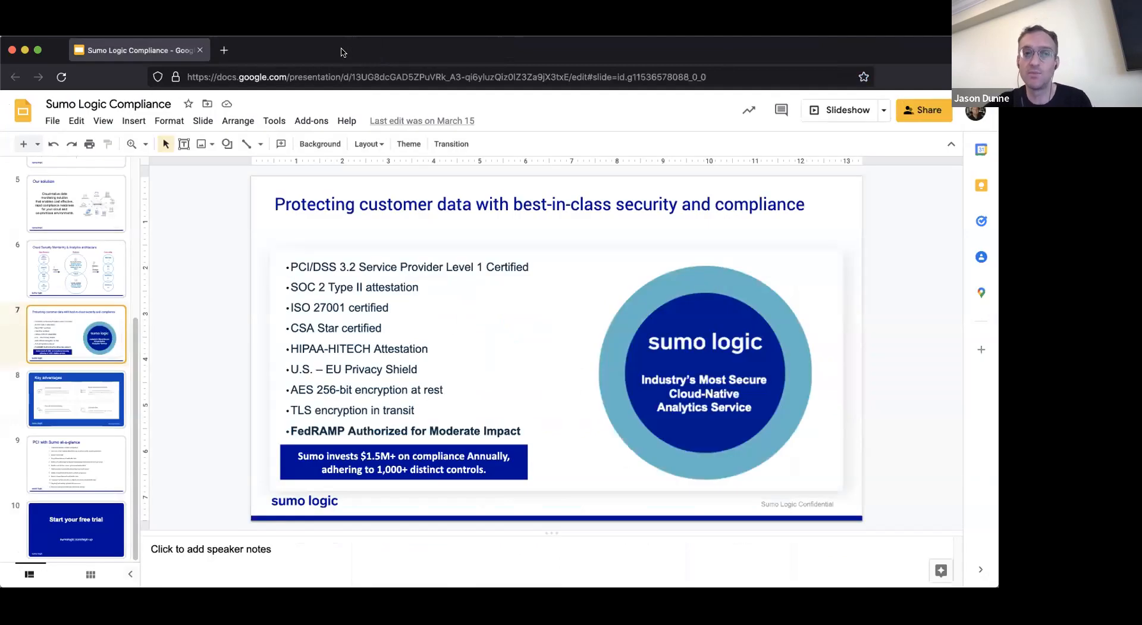
pyautogui.scroll(5, 82, 264)
pyautogui.click(78, 208)
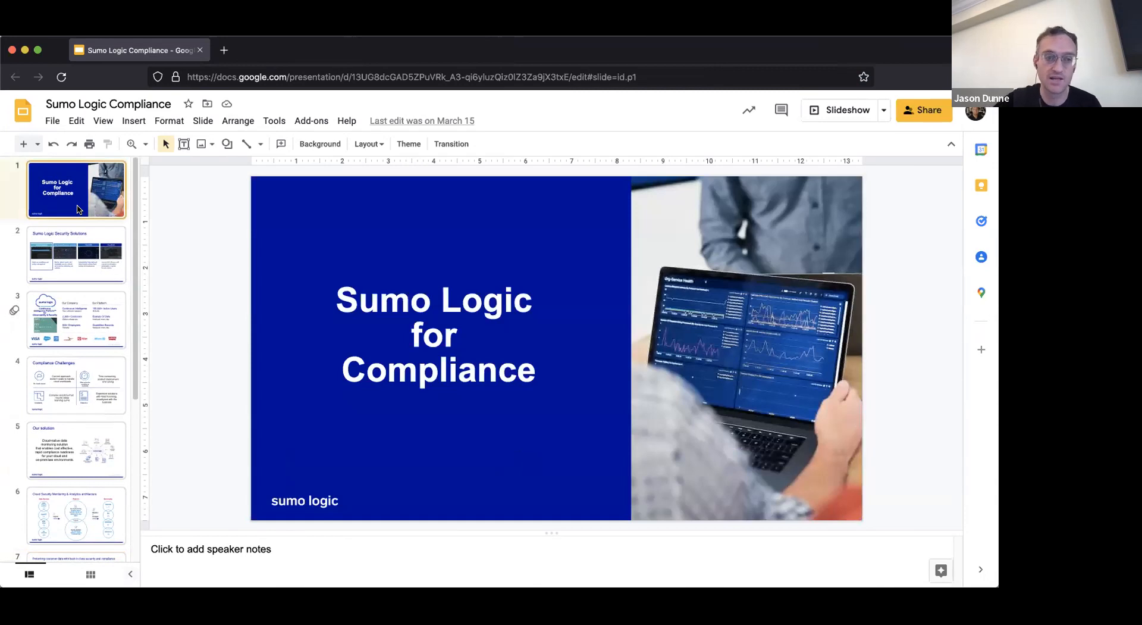
# Advance through the compliance deck from the title slide to the closing "Start your free trial" slide
pyautogui.press('Down')
pyautogui.press('Down')
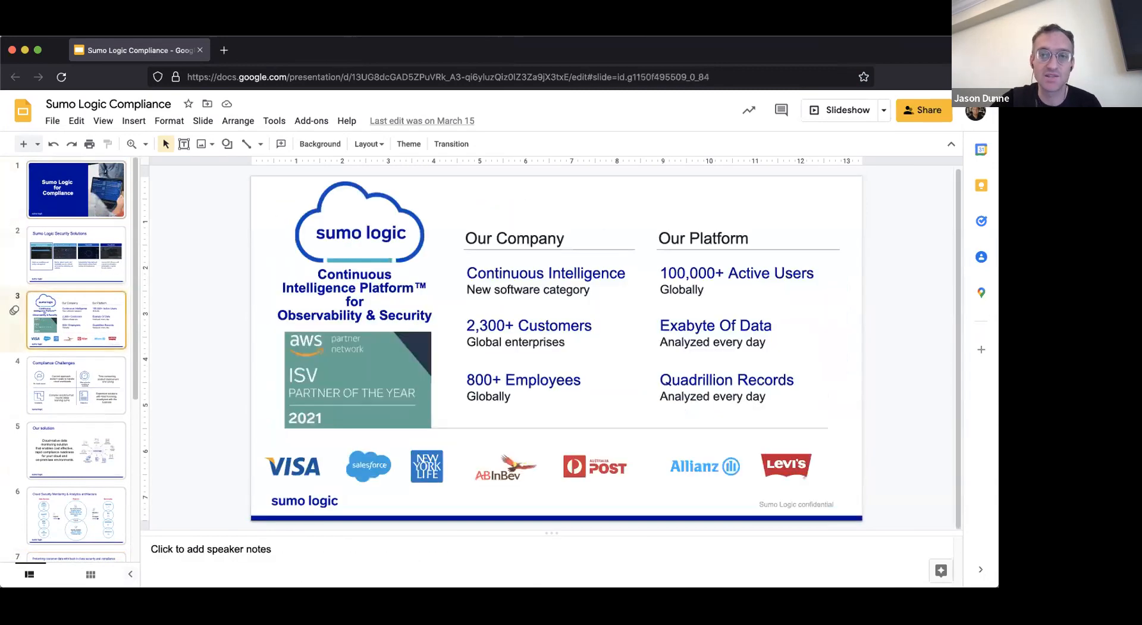
pyautogui.press('Down')
pyautogui.press('Down')
pyautogui.press('Down')
pyautogui.press('Down')
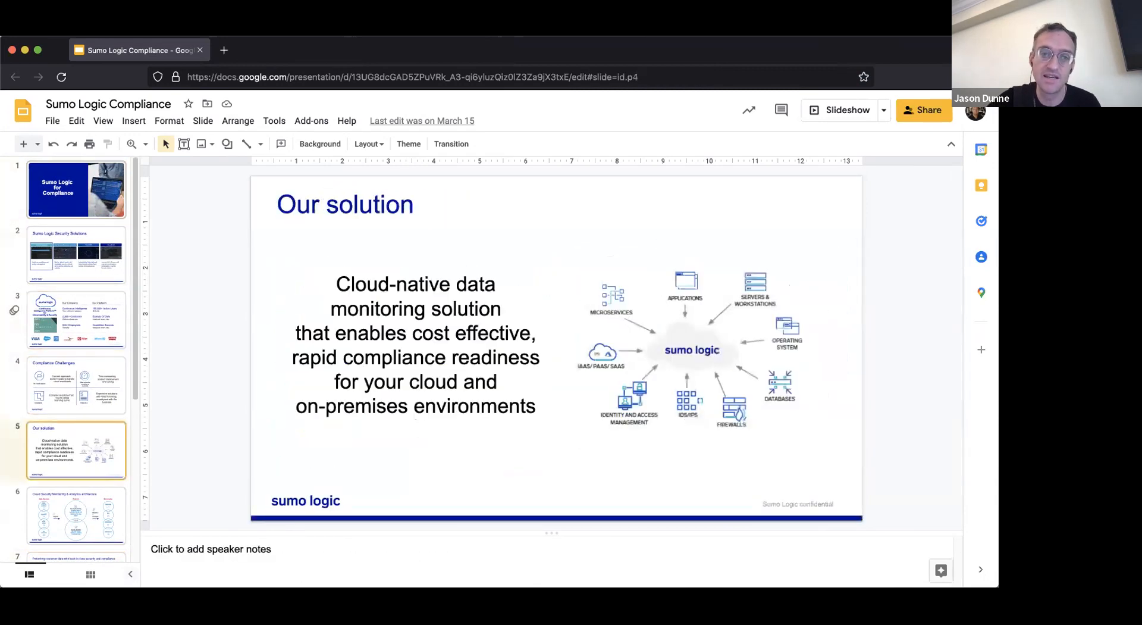
pyautogui.press('Down')
pyautogui.press('Down')
pyautogui.press('Down')
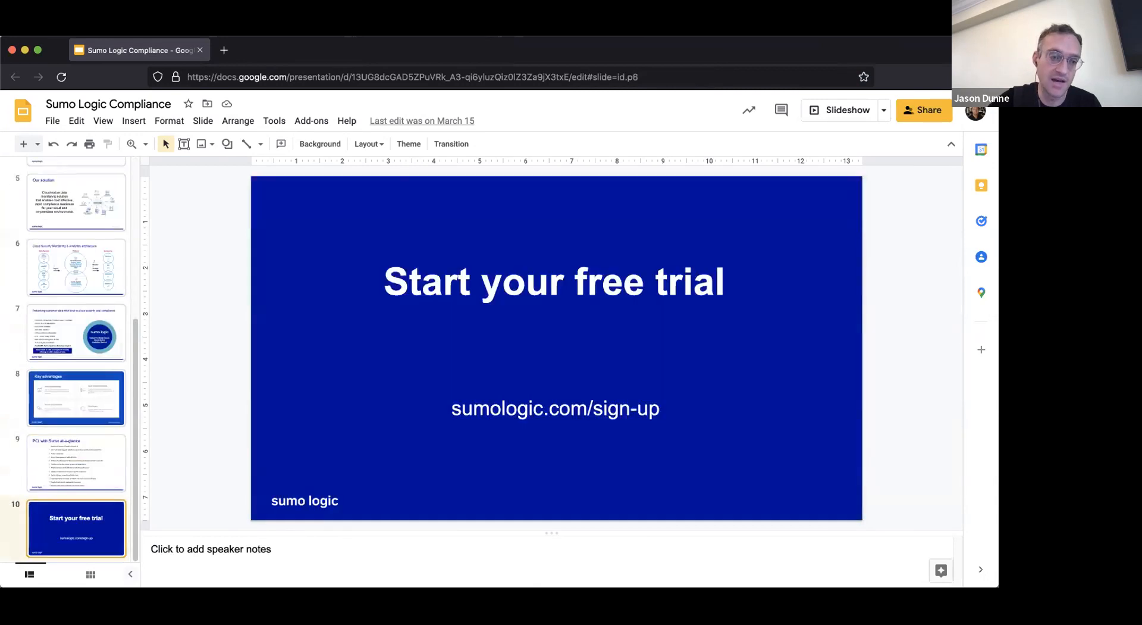